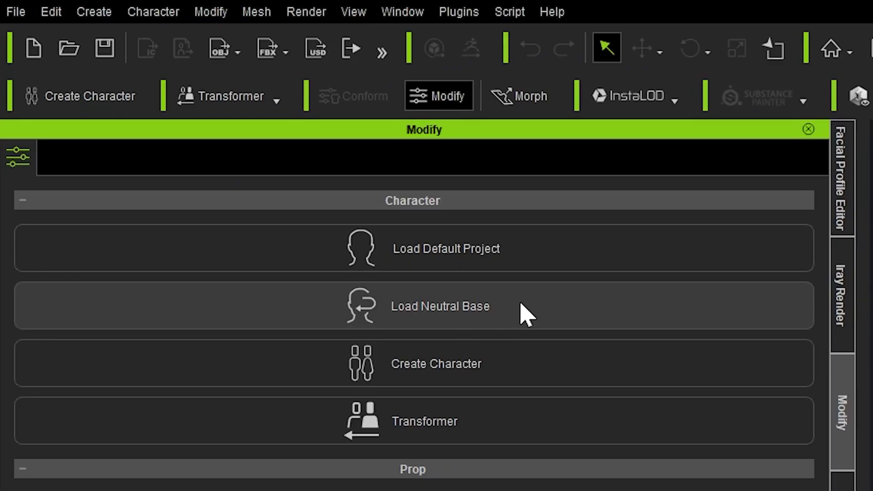
- Load the Neutral Base character from the Modify panel's Character section
click(523, 312)
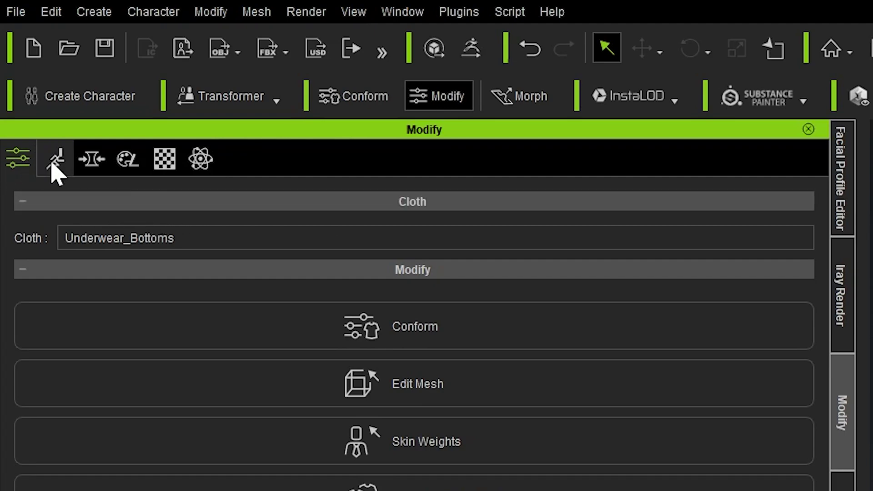
- Set the actor's CC3+_Neutral Female head morph slider to 100
click(95, 166)
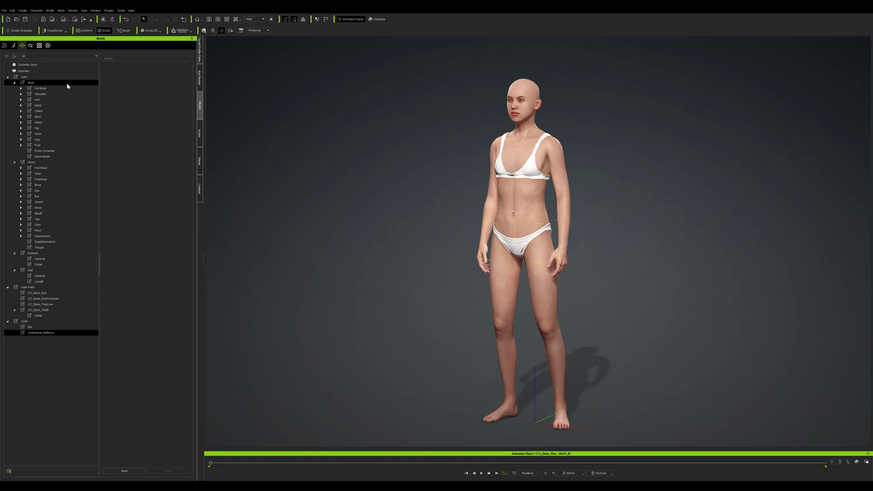
click(535, 200)
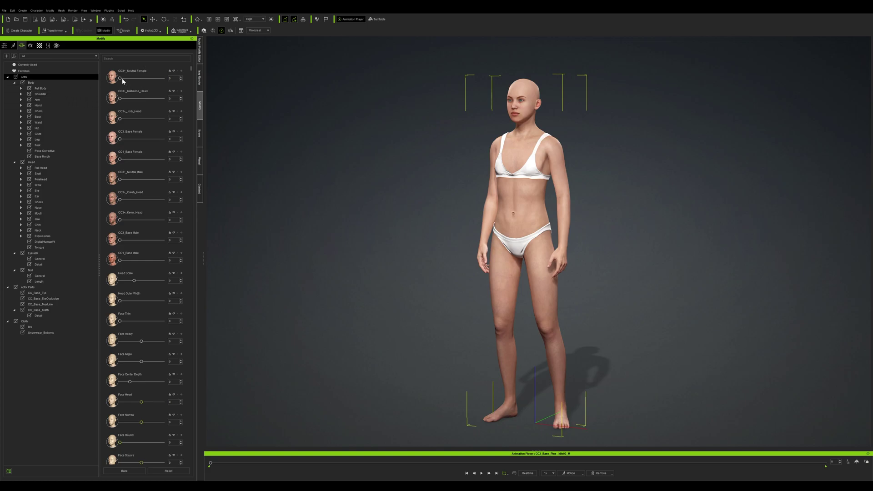
drag(134, 80, 165, 81)
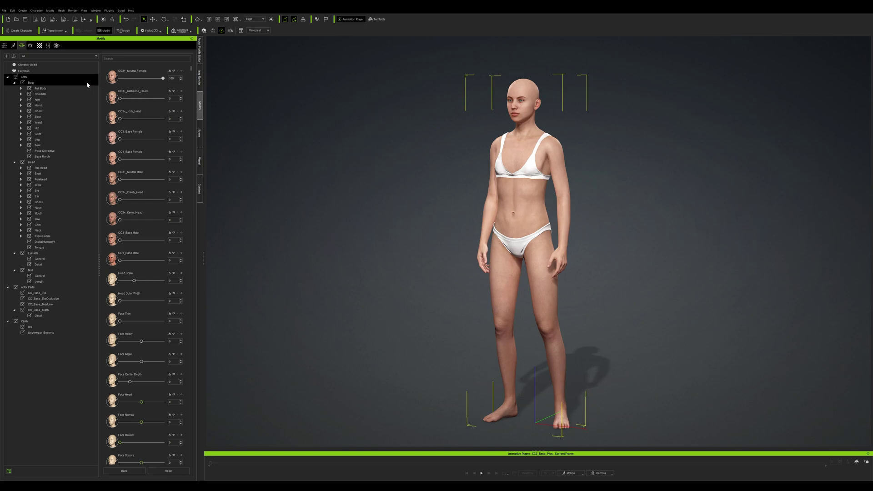
mouse_move(162, 79)
mouse_down()
mouse_move(133, 79)
mouse_move(164, 80)
mouse_up()
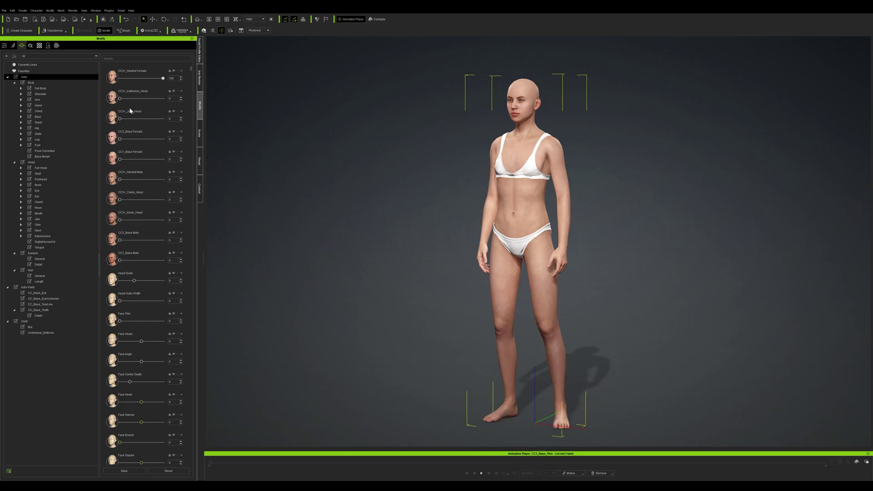
- In Body > Full Body, blend in the CC3+_Neutral Female body shape, then remove it again
click(54, 82)
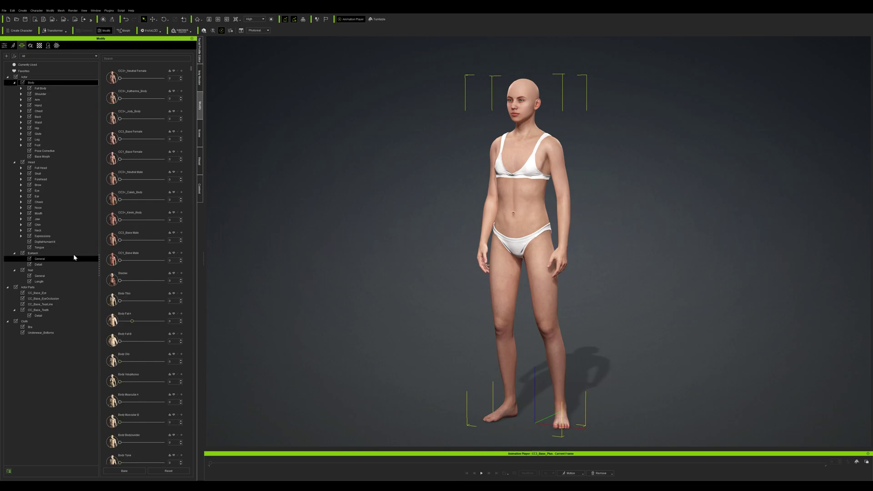
click(56, 88)
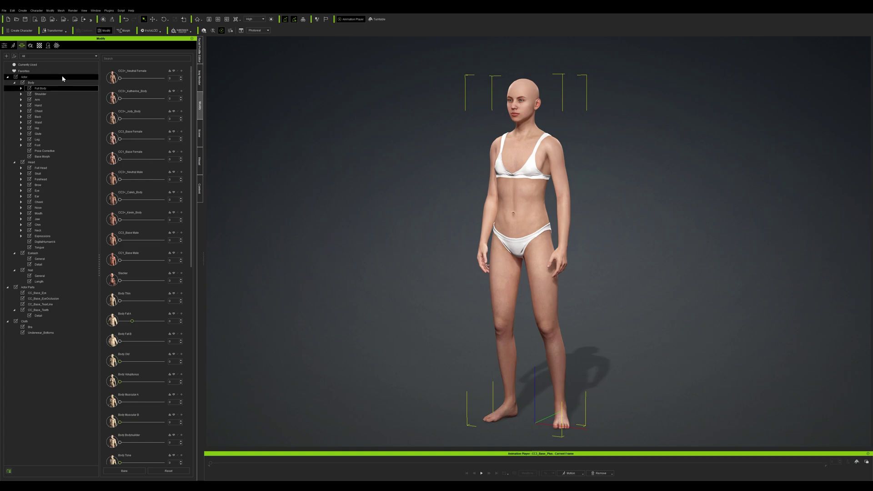
drag(120, 78, 178, 80)
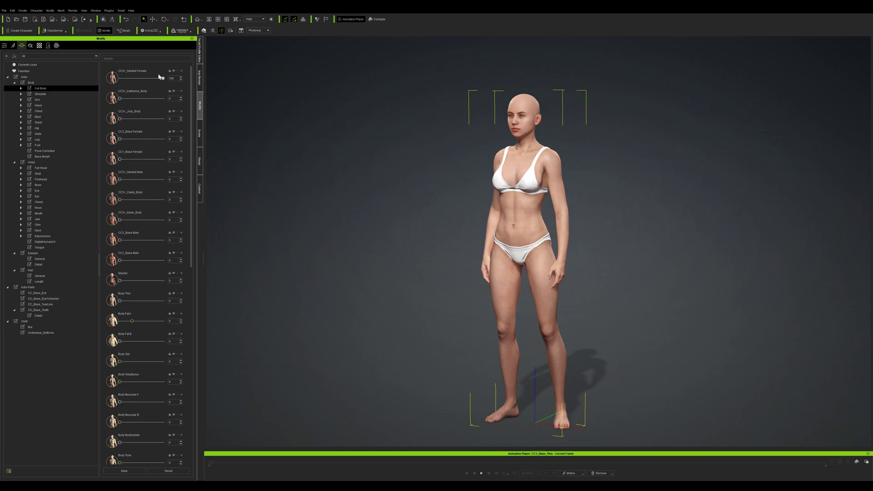
drag(167, 81, 98, 83)
scroll(139, 278, down, 3)
- Try the thin and muscular body morphs, reset them to 0, and set CC3+_Jody_Body to about 17
drag(120, 267, 192, 271)
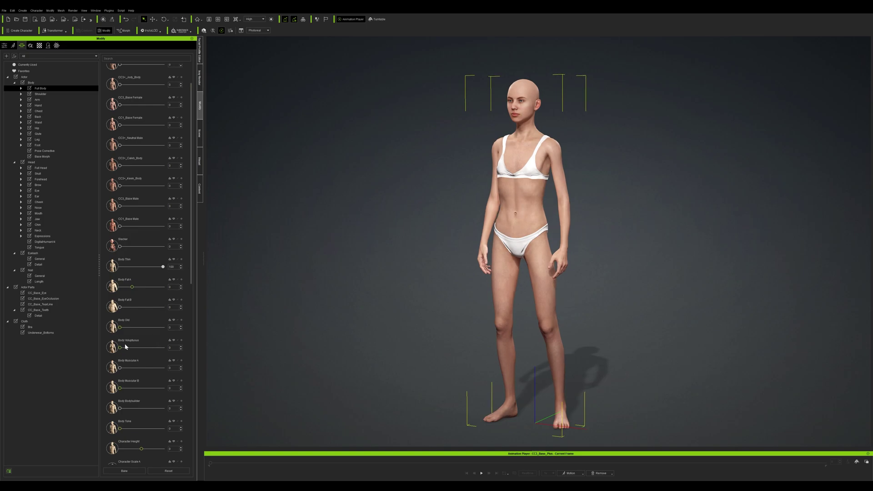
drag(121, 349, 149, 349)
scroll(149, 311, down, 1)
scroll(149, 311, down, 2)
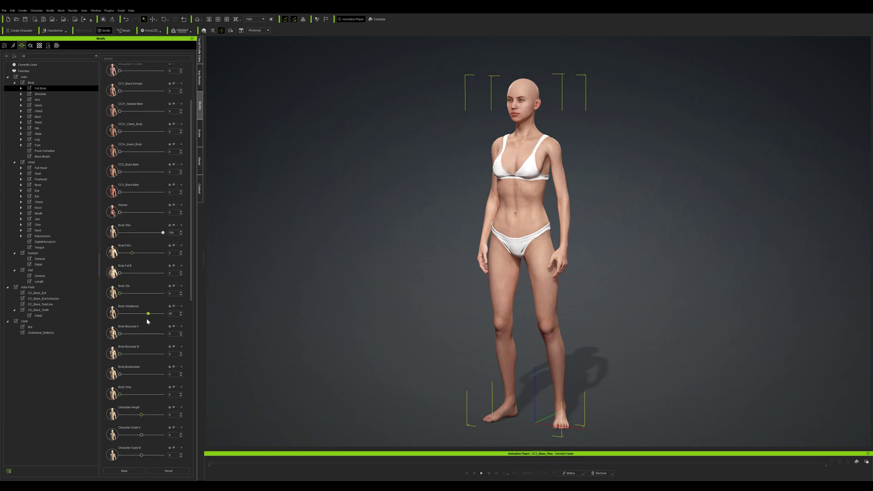
drag(120, 334, 98, 313)
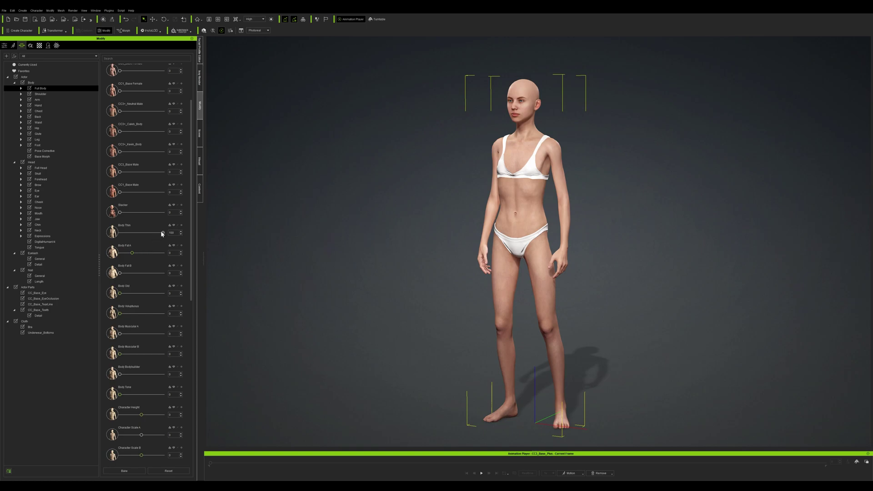
drag(132, 234, 75, 233)
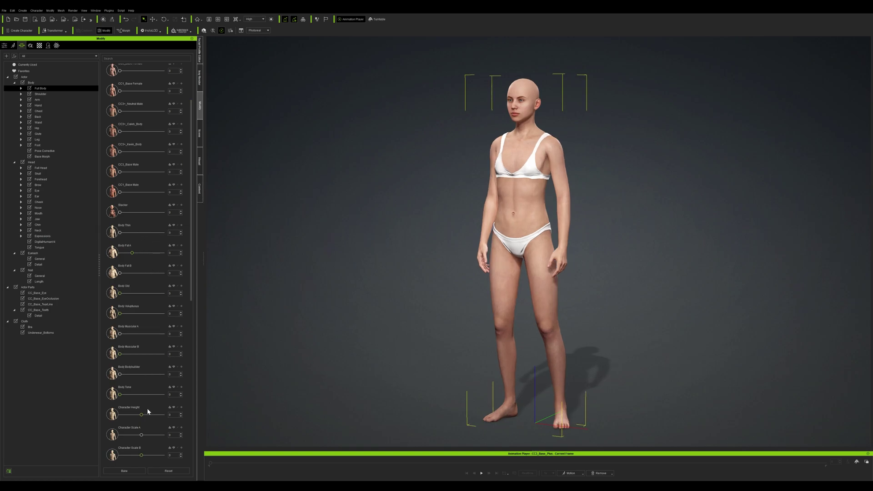
scroll(147, 376, up, 3)
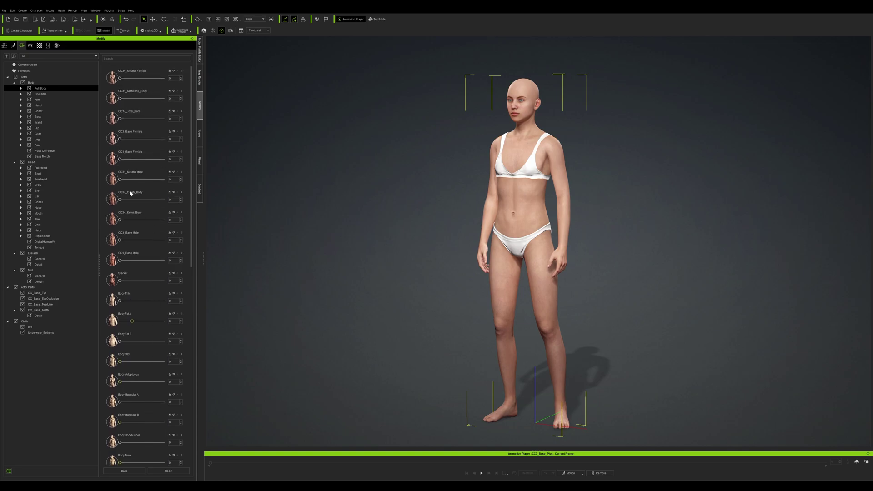
click(128, 119)
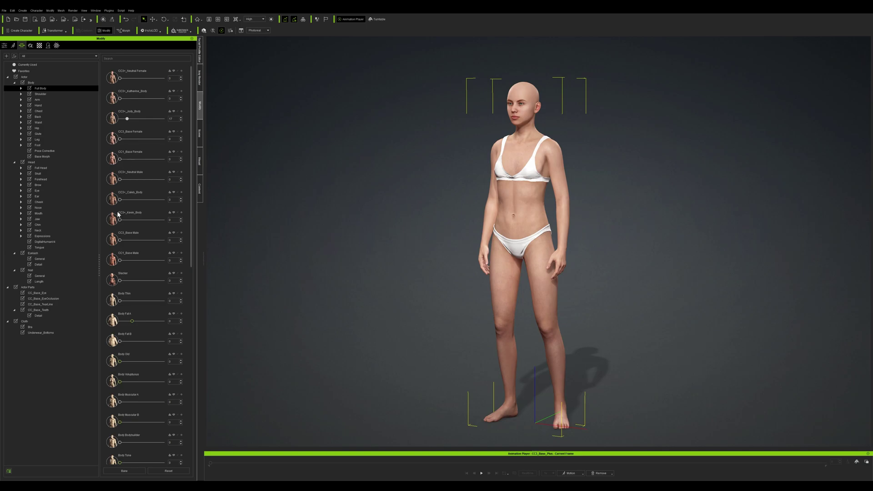
- Raise Jody_Body, add Katherine_Body, widen the ribcage and add weight to the bust
drag(140, 117, 145, 79)
mouse_move(586, 232)
right_down()
mouse_move(659, 233)
mouse_move(589, 232)
right_up()
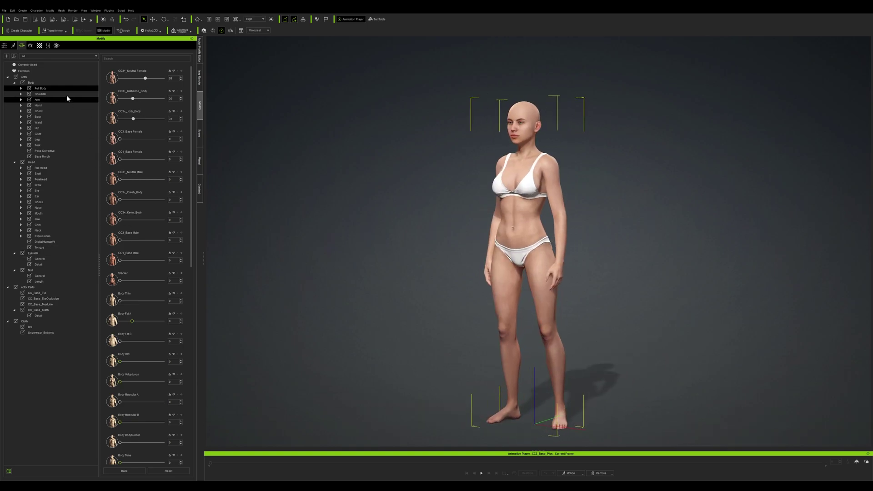
click(68, 111)
drag(134, 119, 150, 119)
drag(120, 261, 119, 261)
drag(119, 321, 129, 342)
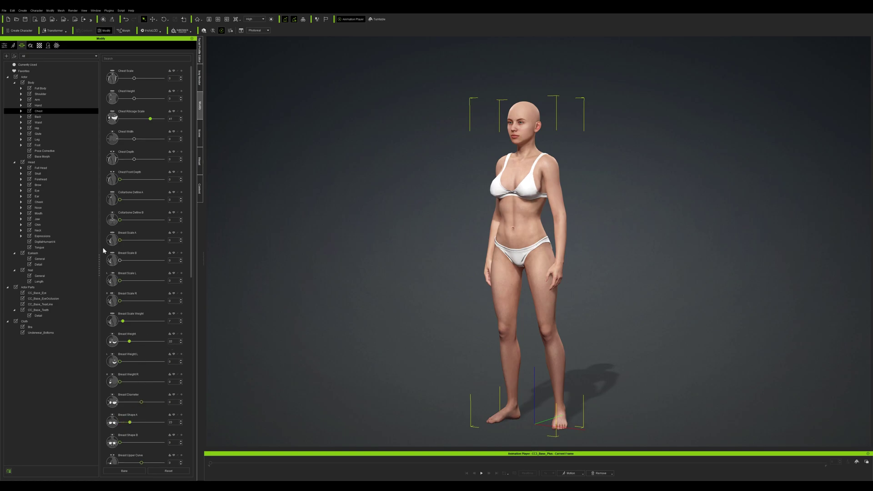
- Shrink and flatten the abdomen, define the waistline and deepen the abs centre line
click(63, 122)
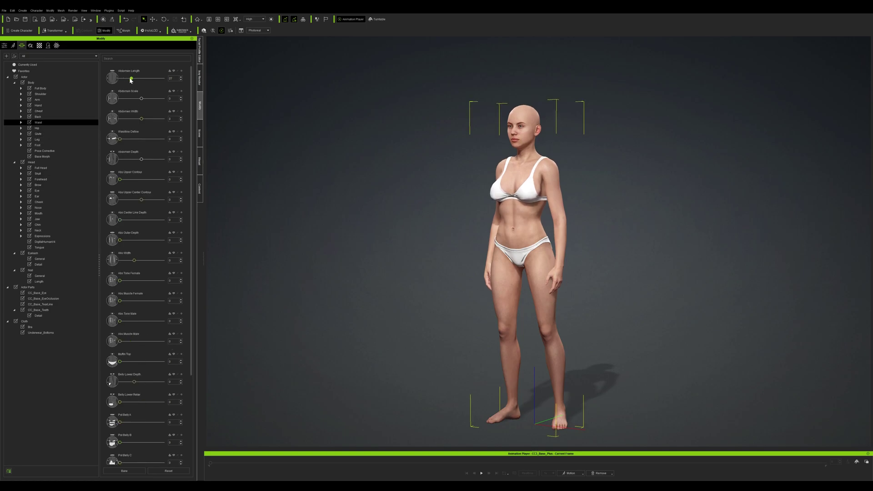
drag(141, 98, 133, 99)
drag(120, 139, 144, 180)
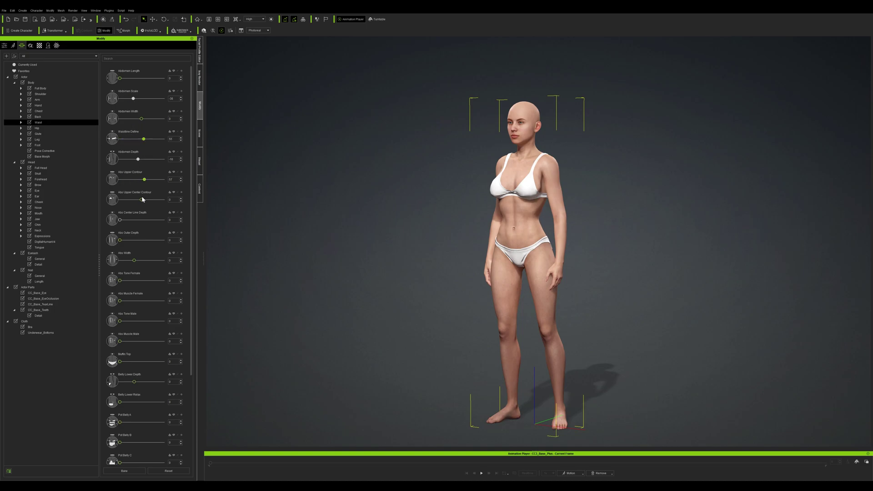
drag(120, 223, 126, 223)
scroll(131, 279, down, 1)
drag(120, 270, 136, 270)
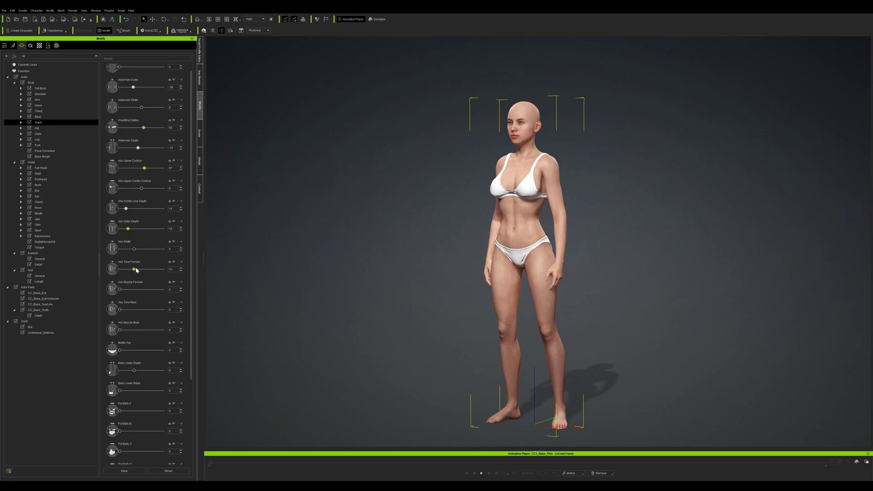
- Max the hip bone width, lengthen the hips, then set glutes: height 29, larger, narrower, crease 100
click(48, 129)
drag(144, 139, 154, 159)
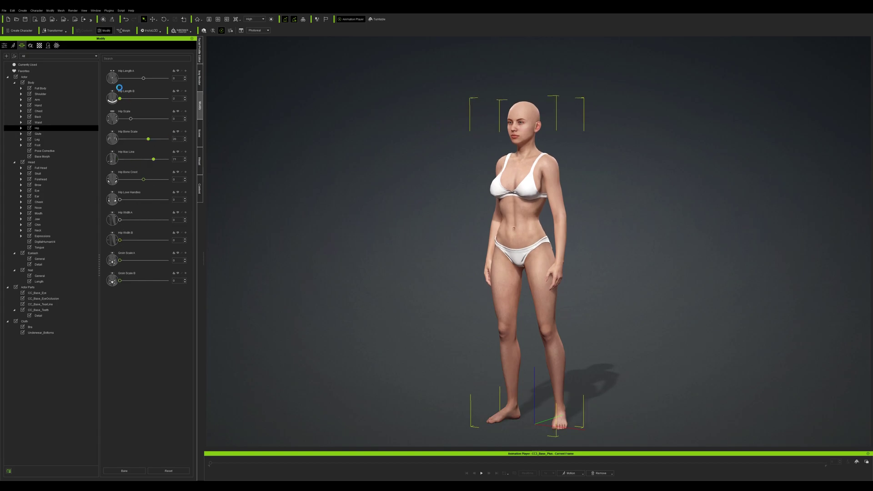
drag(143, 79, 145, 79)
click(38, 133)
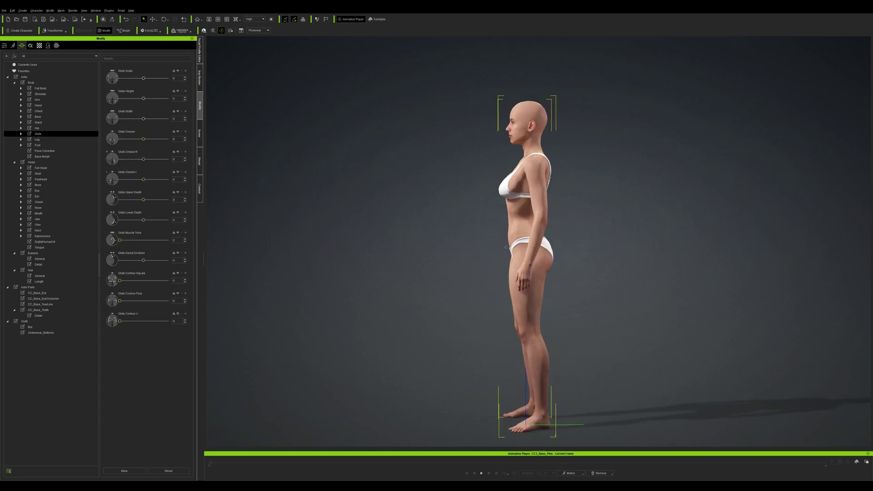
click(153, 101)
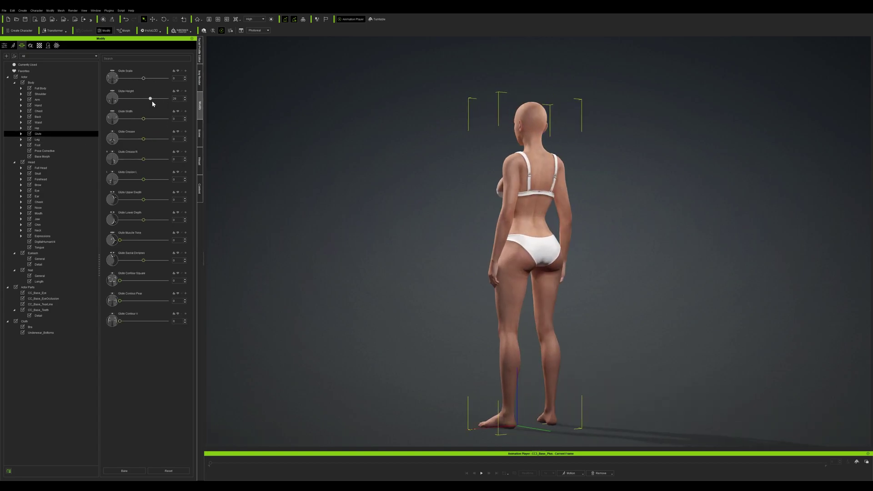
click(151, 79)
click(134, 118)
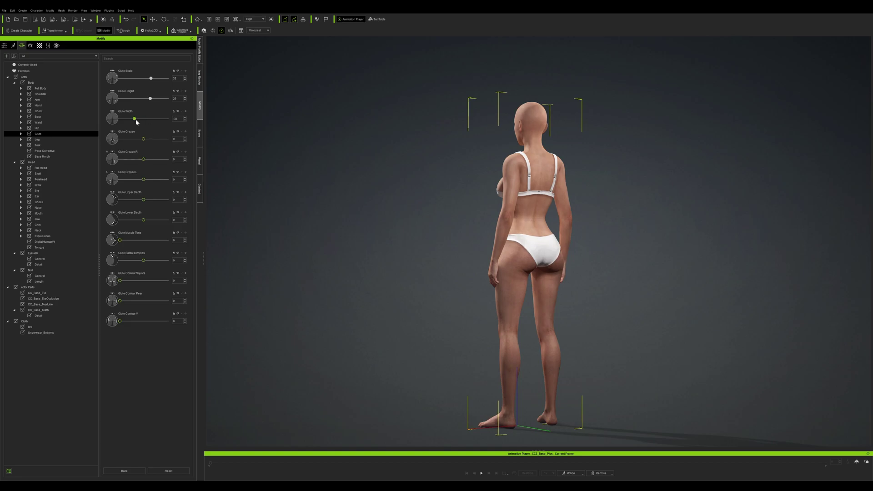
drag(143, 138, 168, 140)
click(143, 220)
right_drag(432, 214, 497, 205)
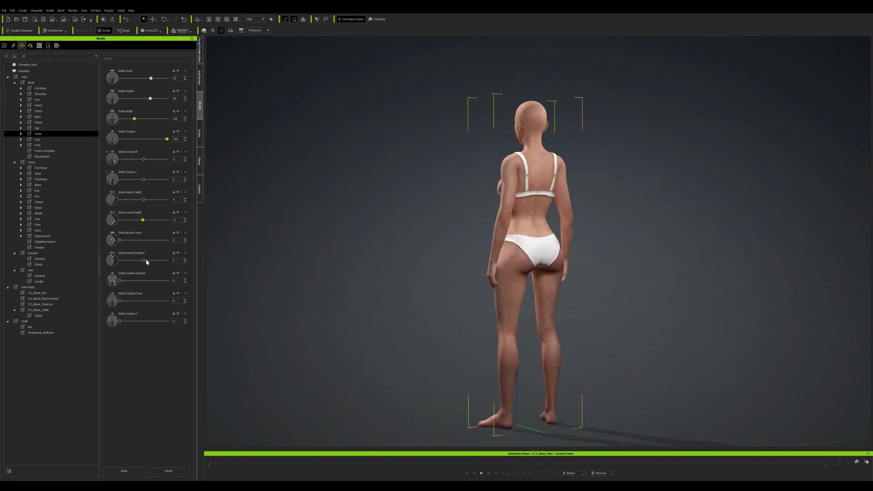
click(61, 151)
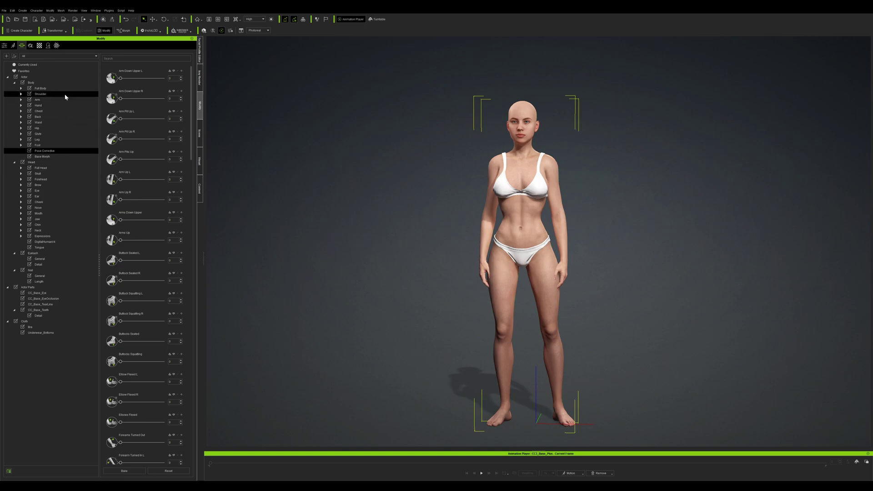
- Make the eyes slightly larger and raise their position
click(41, 168)
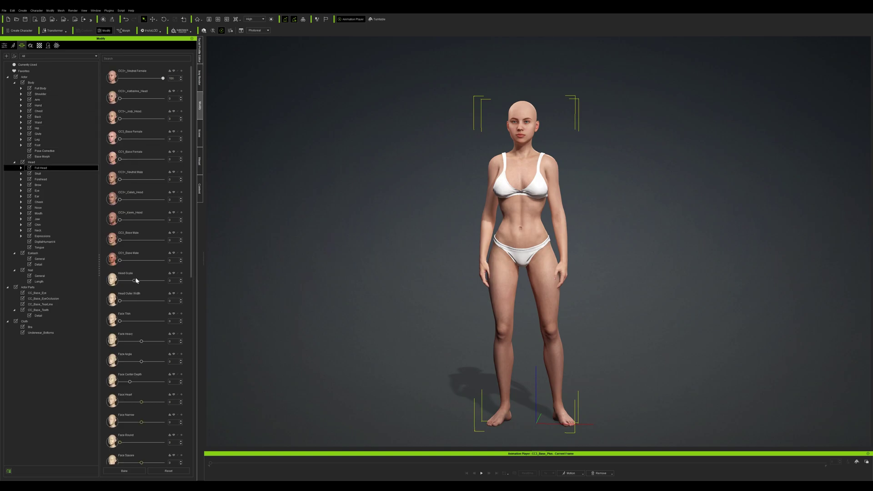
click(58, 190)
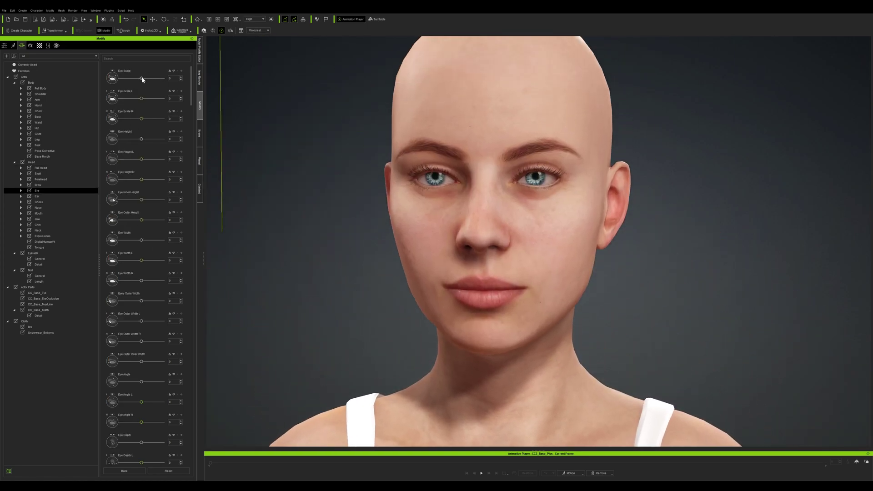
drag(142, 79, 145, 78)
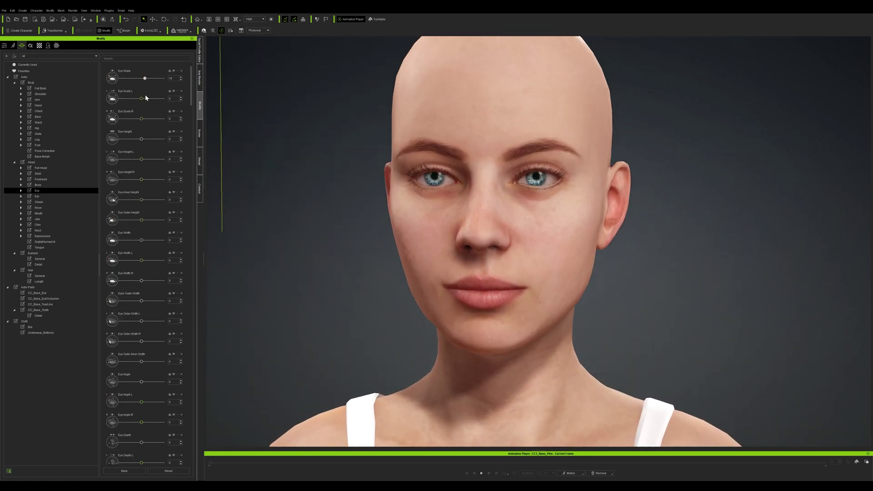
mouse_move(143, 140)
mouse_down()
mouse_move(133, 140)
mouse_move(148, 141)
mouse_up()
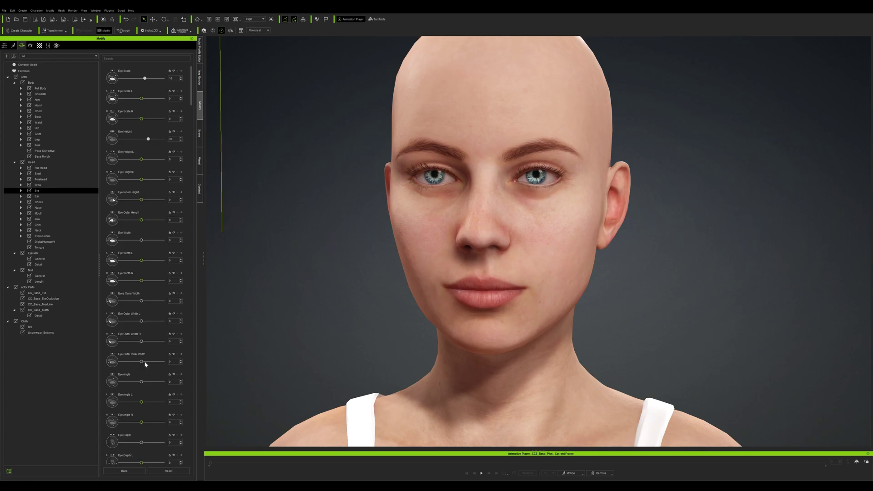
click(63, 197)
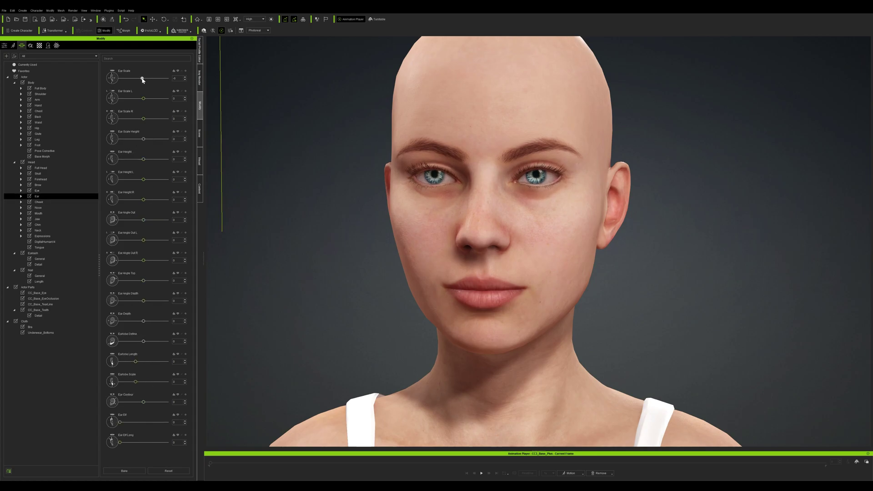
key(Down)
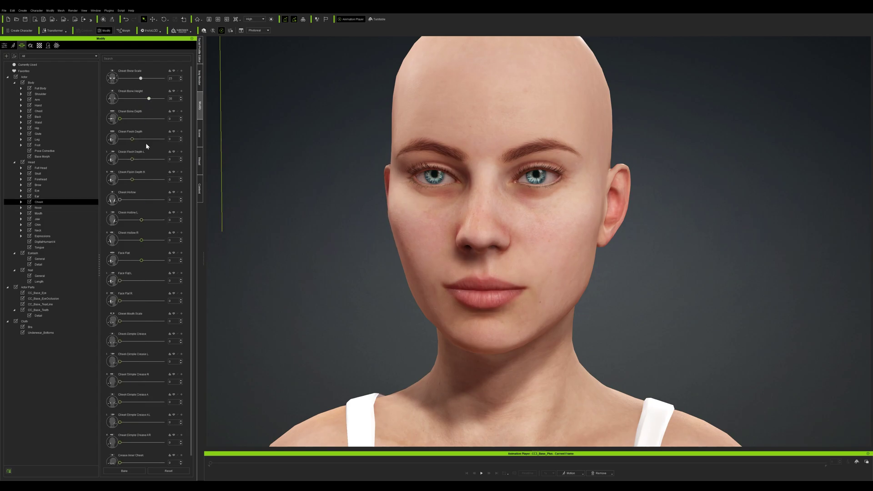
- Hollow the cheeks slightly, set Mouth Scale to 41 and Mouth Angle to -28, and fill out the lips
drag(120, 200, 129, 200)
drag(120, 321, 155, 321)
right_drag(522, 250, 500, 251)
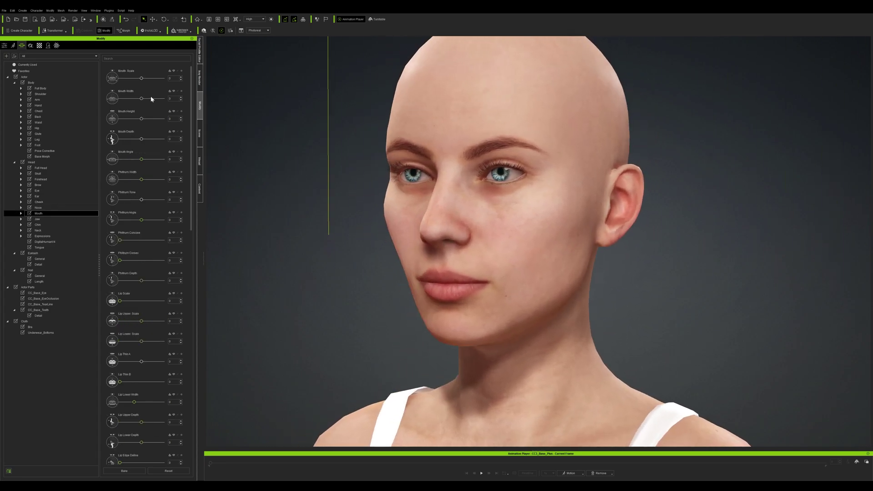
drag(143, 78, 150, 79)
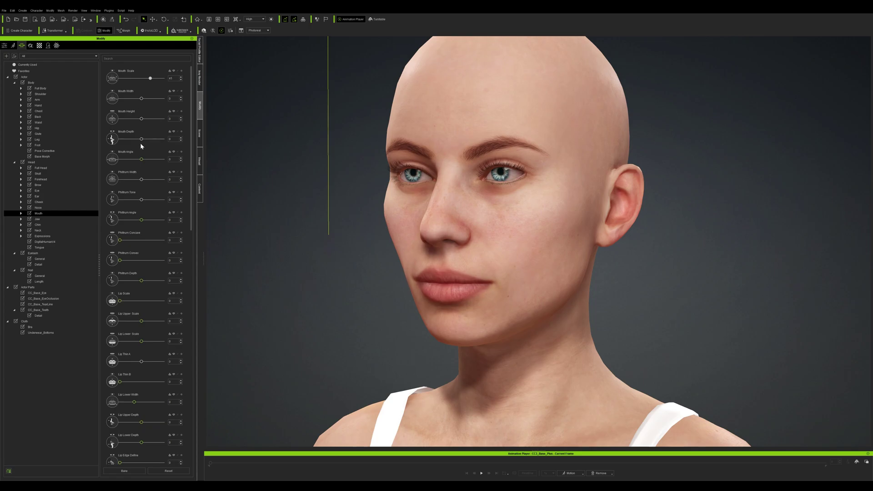
mouse_move(142, 159)
mouse_down()
mouse_move(150, 160)
mouse_move(136, 159)
mouse_up()
drag(122, 302, 130, 301)
scroll(146, 380, down, 2)
drag(120, 406, 157, 423)
scroll(157, 409, down, 1)
scroll(150, 416, down, 2)
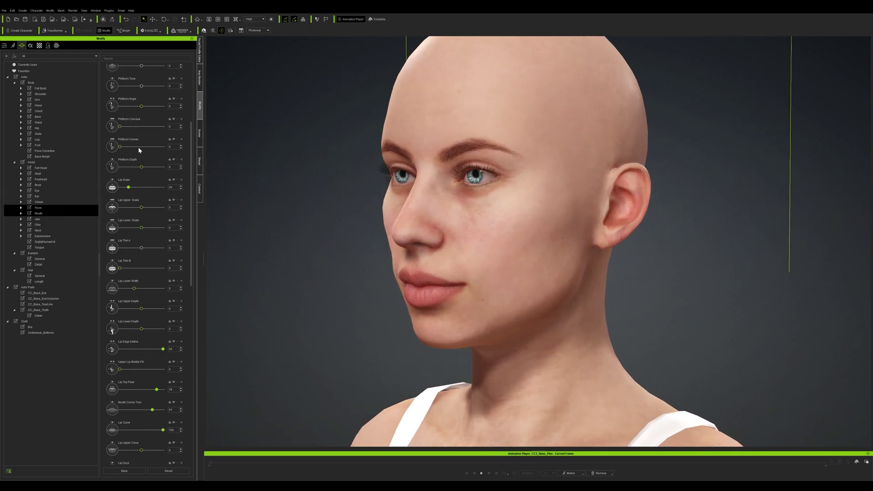
- Shrink the nose to -41, raise its lower part and set Nose Pinch to 22
click(38, 207)
drag(142, 78, 131, 81)
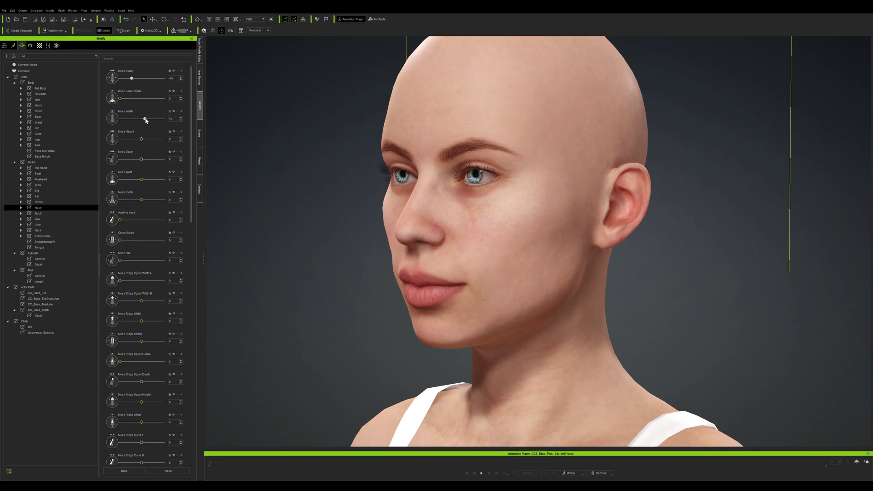
click(122, 99)
click(146, 200)
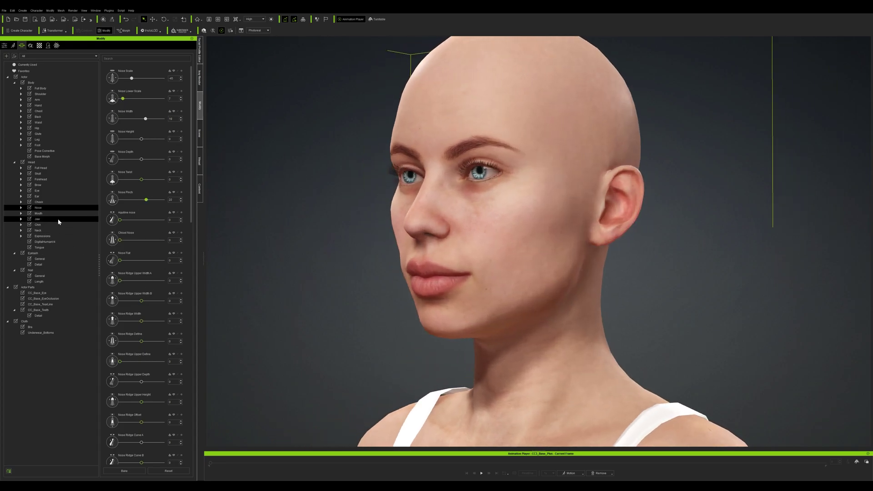
- Max Jaw Outer Define, narrow the chin to -42 and blend in Katharine_Head at 10
click(58, 220)
drag(123, 220, 199, 226)
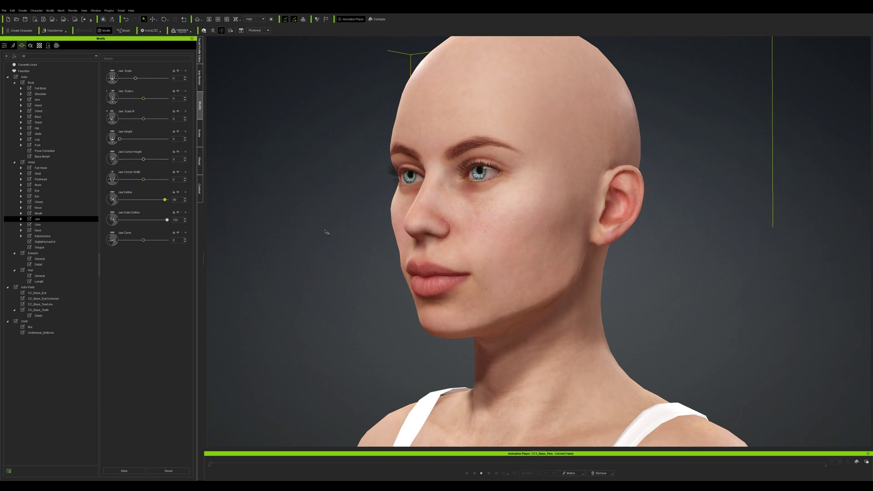
click(38, 225)
drag(135, 98, 121, 99)
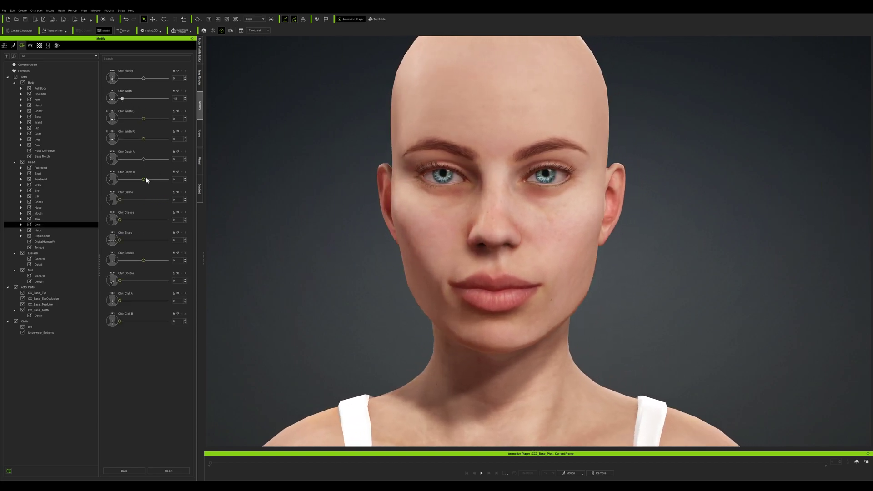
click(74, 242)
drag(110, 159, 115, 179)
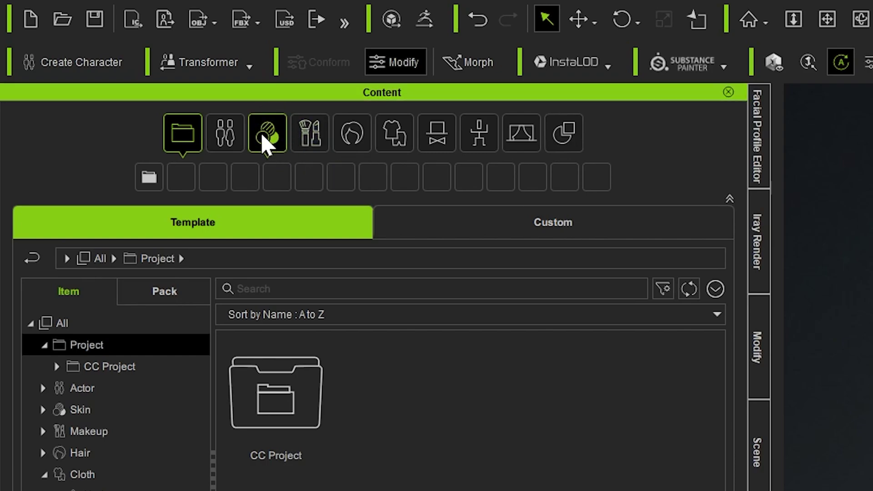
- List the Skin packs in Pack view: Digital Humans V4, Skin & Makeup, Realistic Human Skin
click(266, 143)
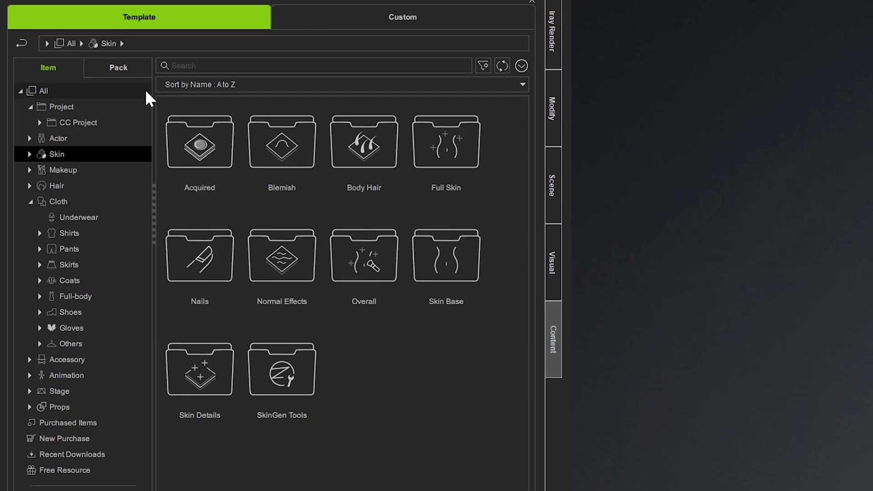
click(116, 67)
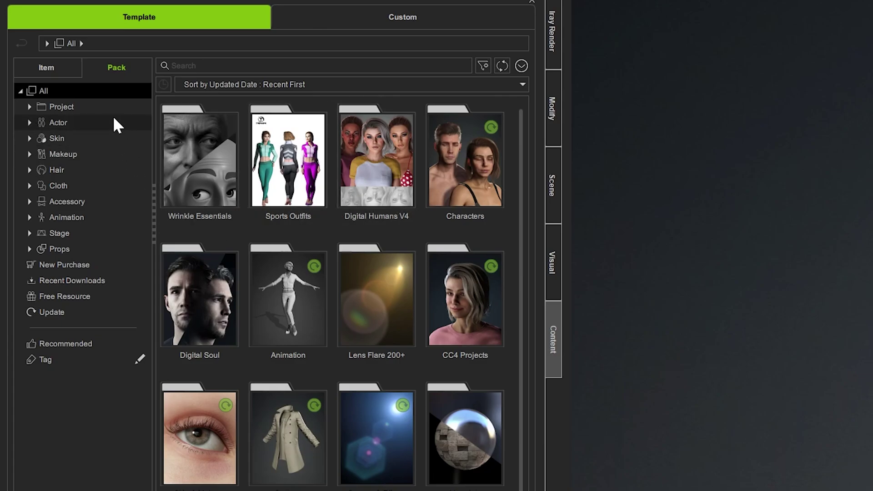
click(91, 138)
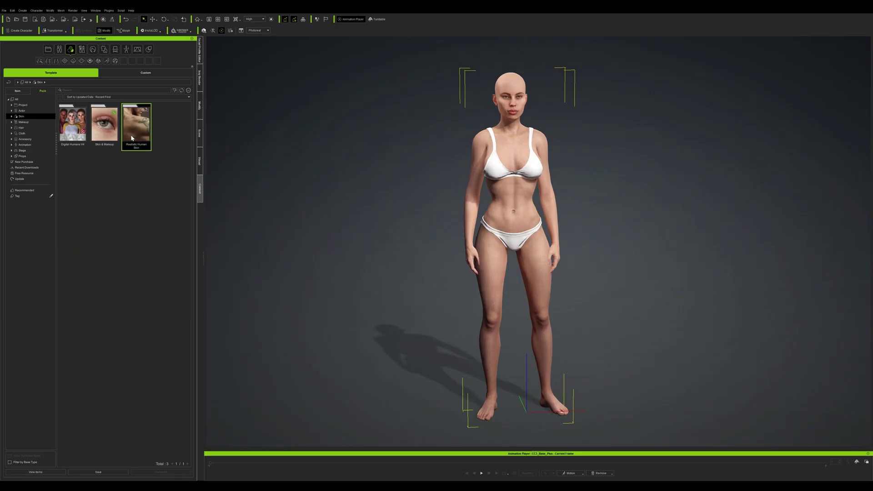
- Apply the Female Athletic skin from the Realistic Human Skin pack and inspect it from several angles
double_click(142, 119)
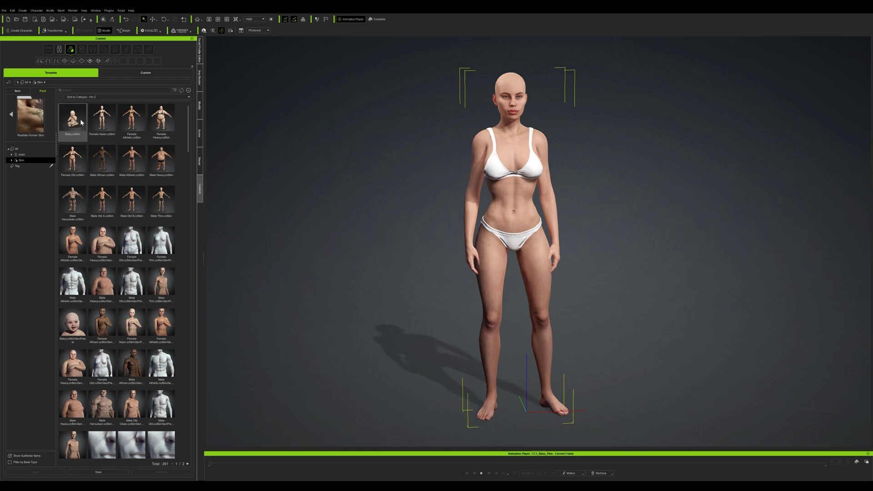
scroll(122, 233, down, 3)
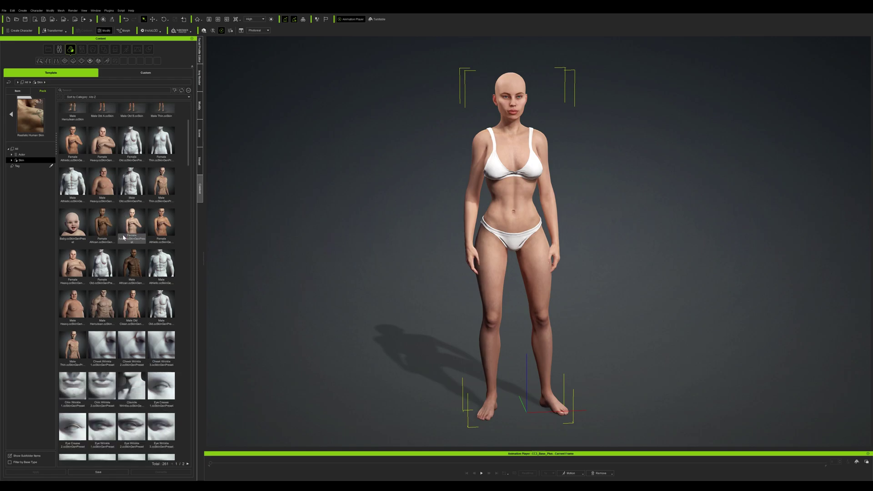
scroll(117, 248, up, 3)
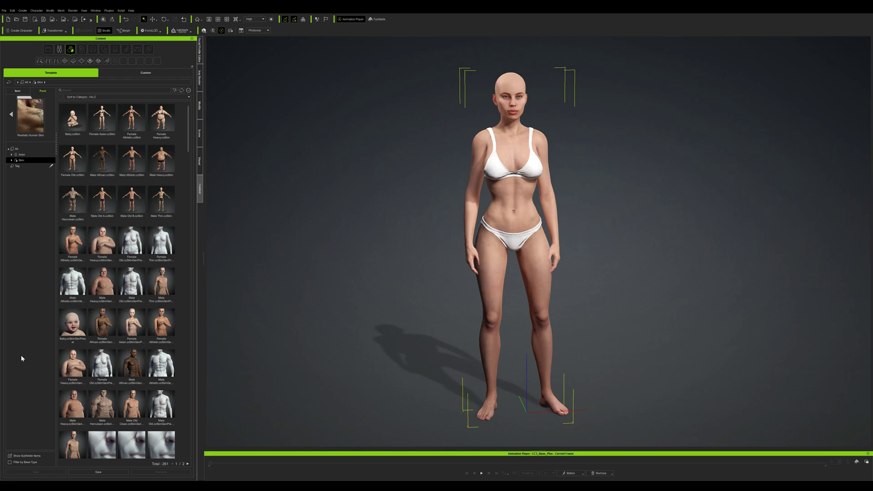
double_click(132, 119)
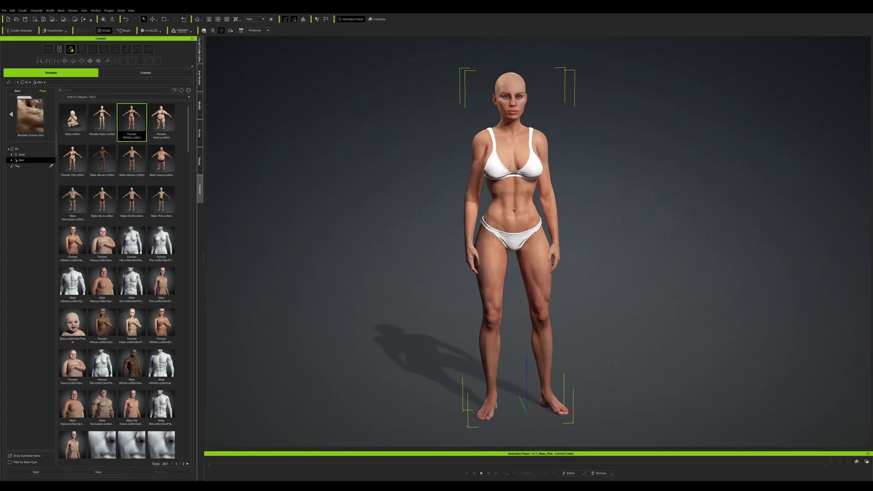
right_drag(619, 226, 351, 238)
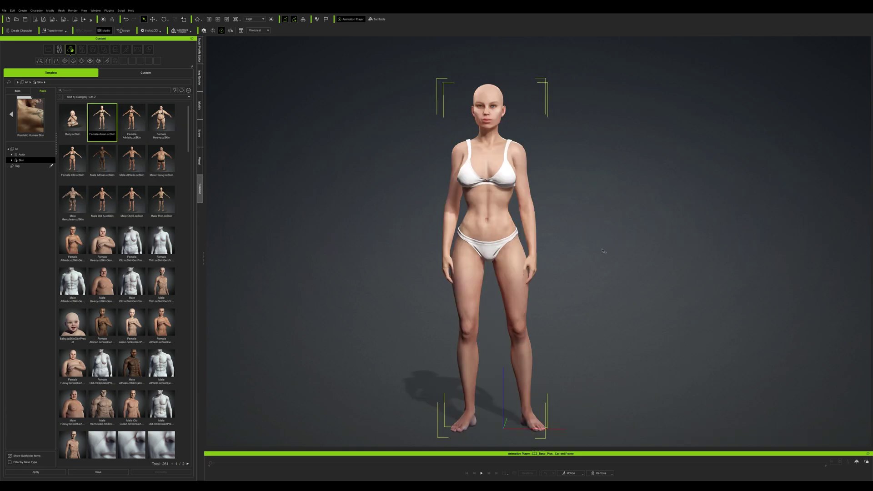
right_drag(583, 248, 473, 184)
right_drag(432, 261, 472, 251)
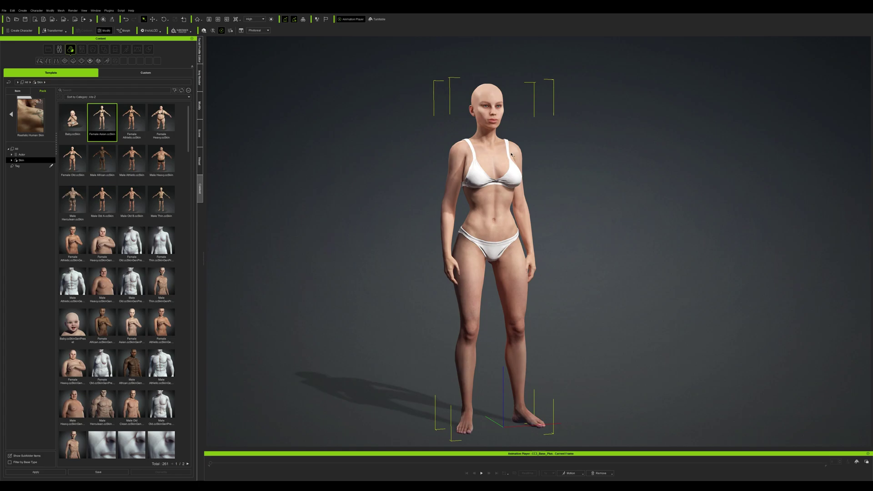
right_drag(591, 181, 456, 180)
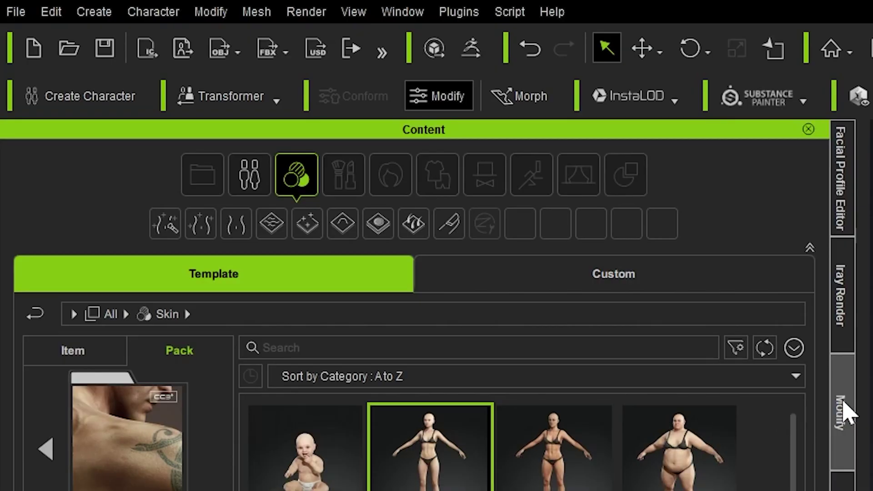
- Select materials Std_Skin_Head through Std_Skin_Leg and activate Skin Color's Color Adjustment
click(844, 412)
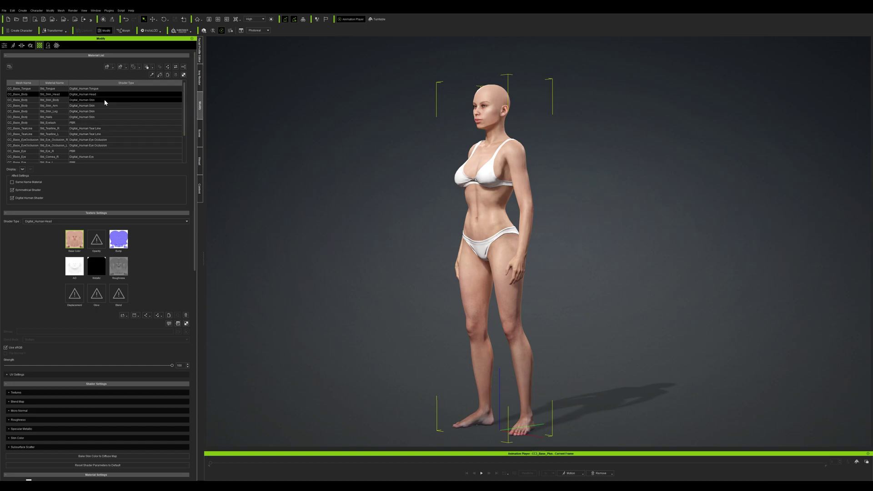
shift+click(61, 112)
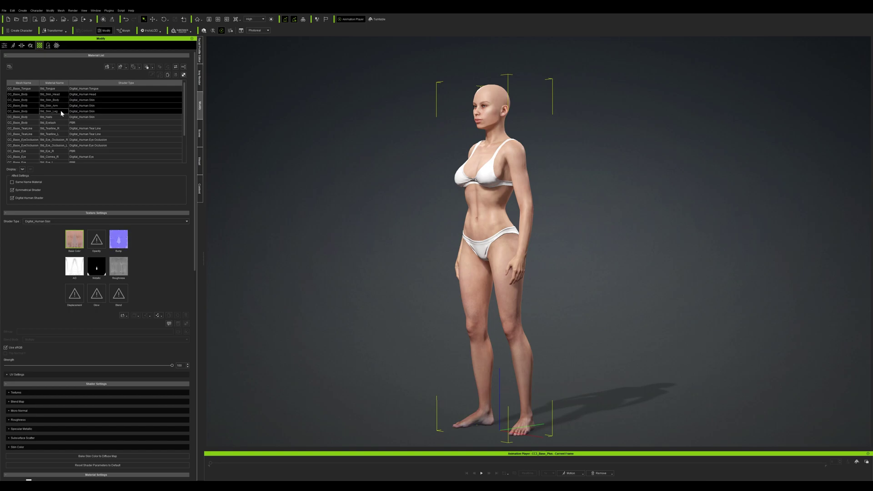
scroll(141, 269, down, 4)
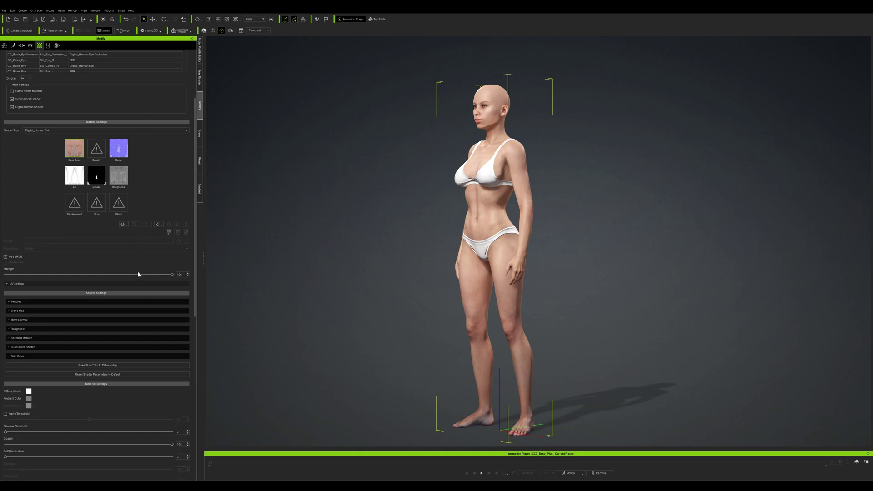
scroll(146, 191, down, 1)
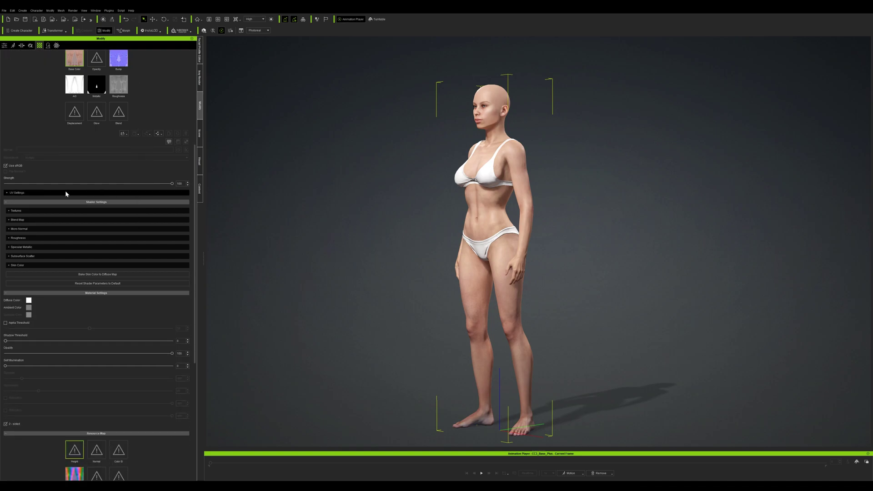
click(9, 265)
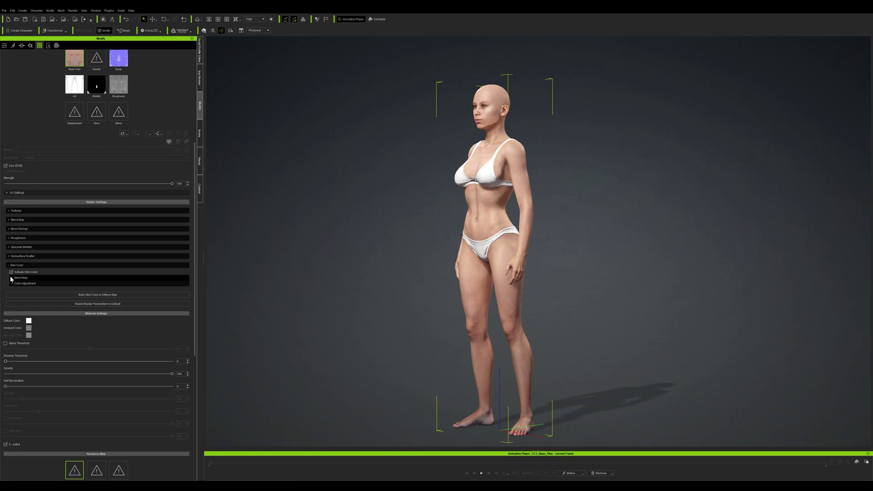
click(13, 278)
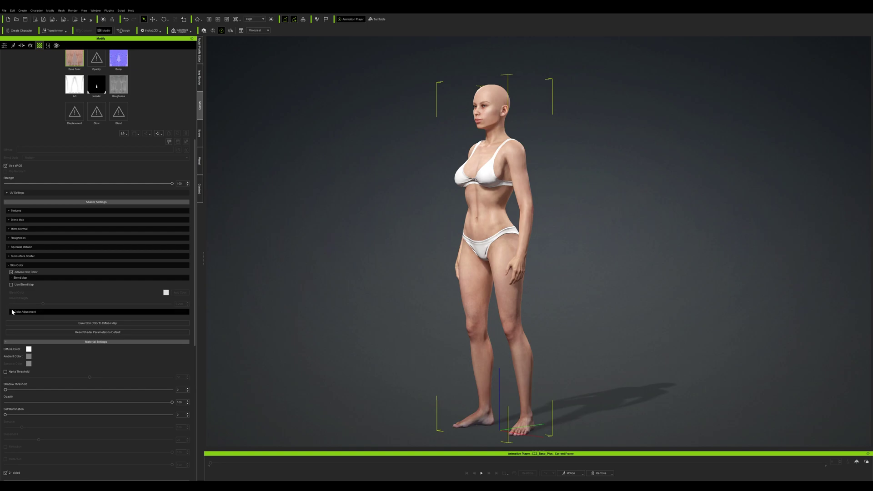
click(12, 312)
scroll(55, 263, down, 1)
scroll(56, 260, down, 4)
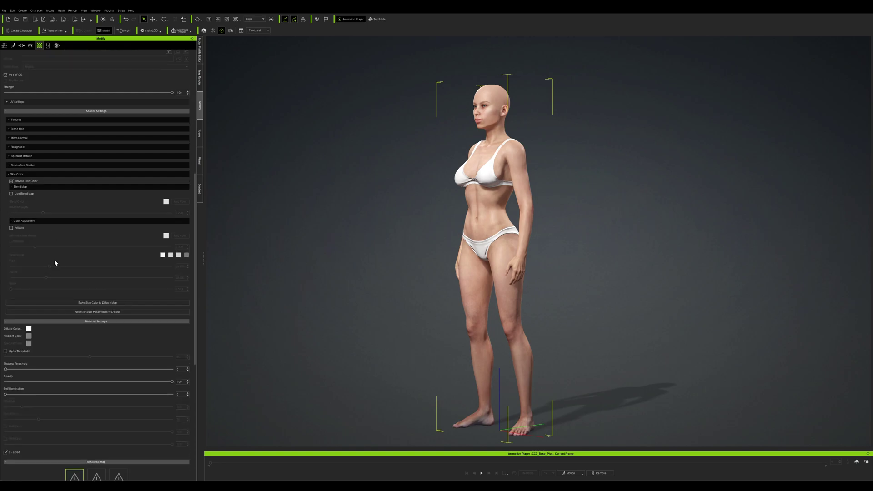
click(12, 229)
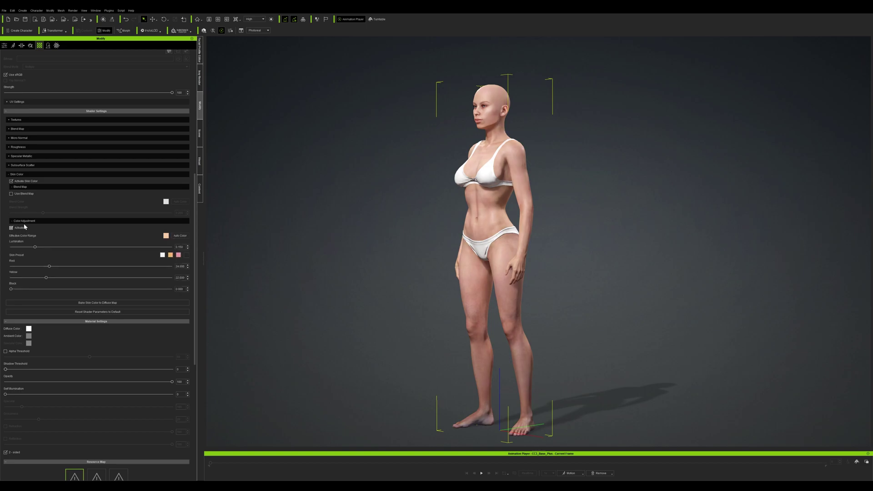
- Darken the skin colour adjustment to a deep brown and check it from the front
click(180, 236)
drag(11, 290, 28, 267)
right_drag(417, 237, 280, 273)
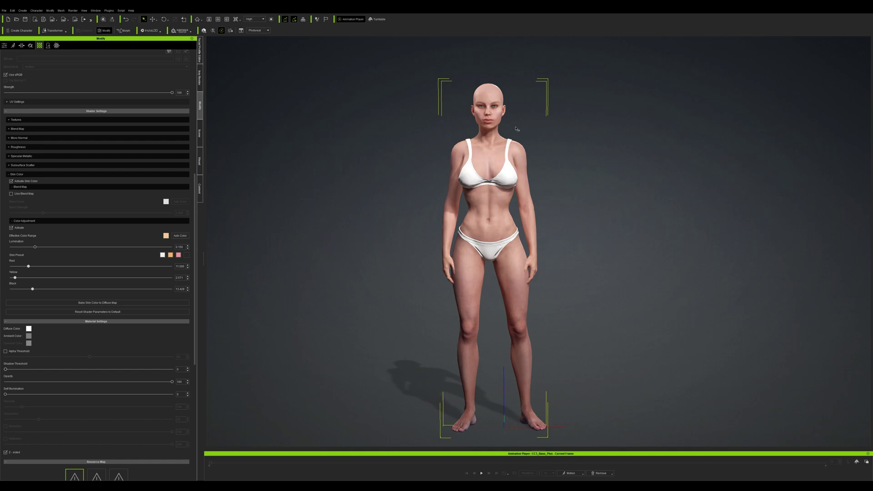
right_drag(554, 161, 507, 180)
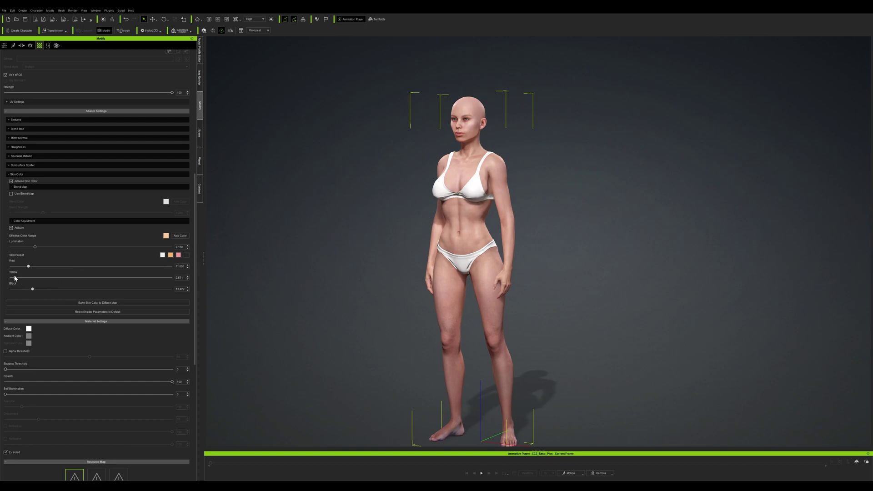
- Rebalance the skin colour levels to Yellow 9 and Black about 33.6
drag(15, 278, 48, 278)
drag(33, 288, 73, 288)
right_drag(291, 204, 482, 243)
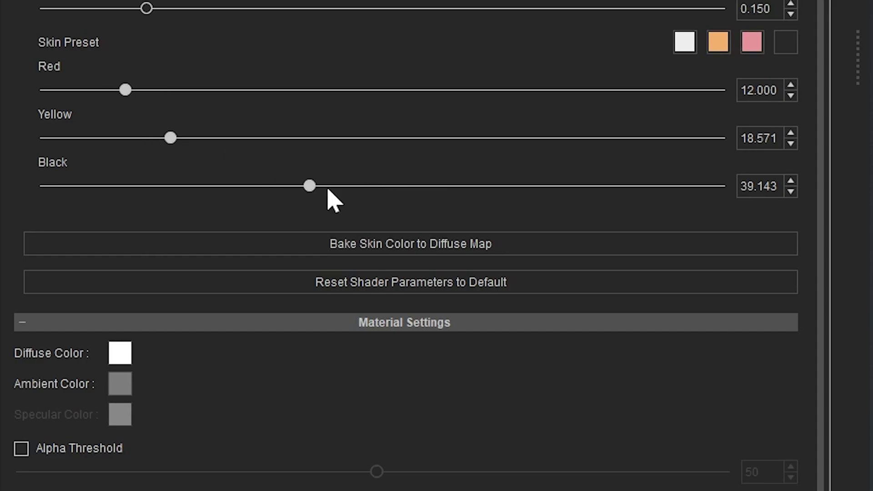
drag(312, 188, 271, 186)
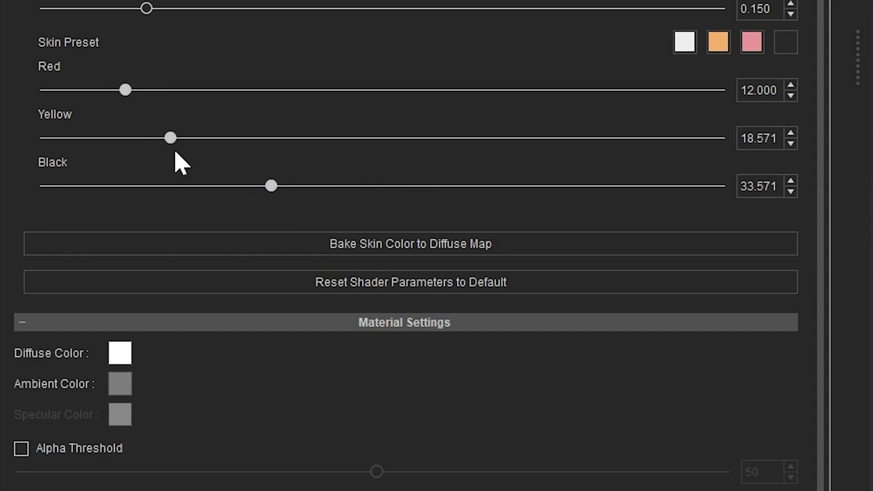
drag(175, 139, 121, 139)
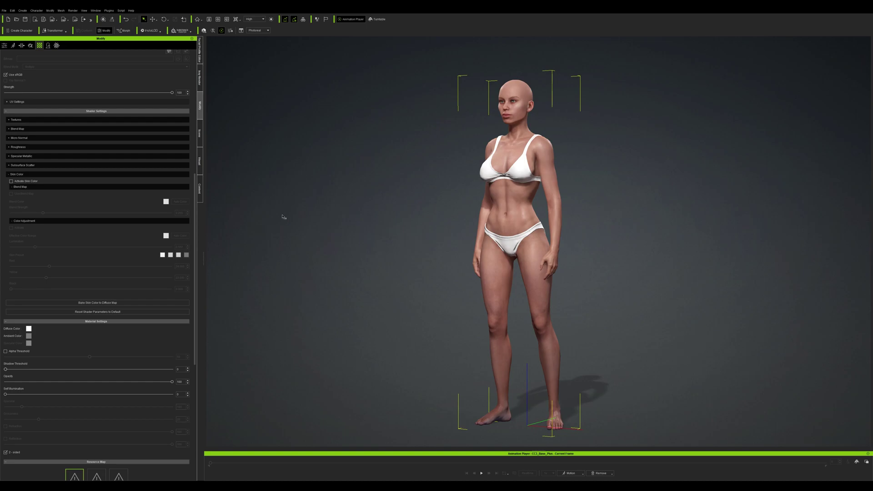
- Switch the Content library to the Hair category and list the hair packs
click(202, 196)
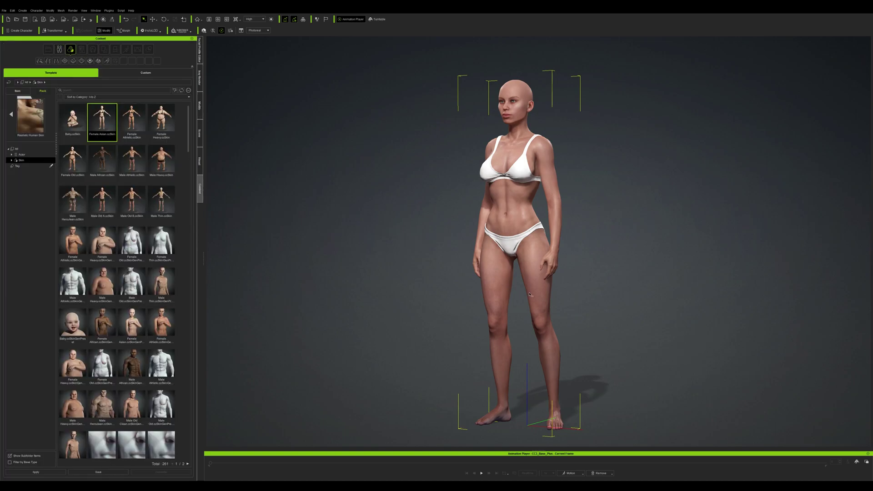
click(17, 91)
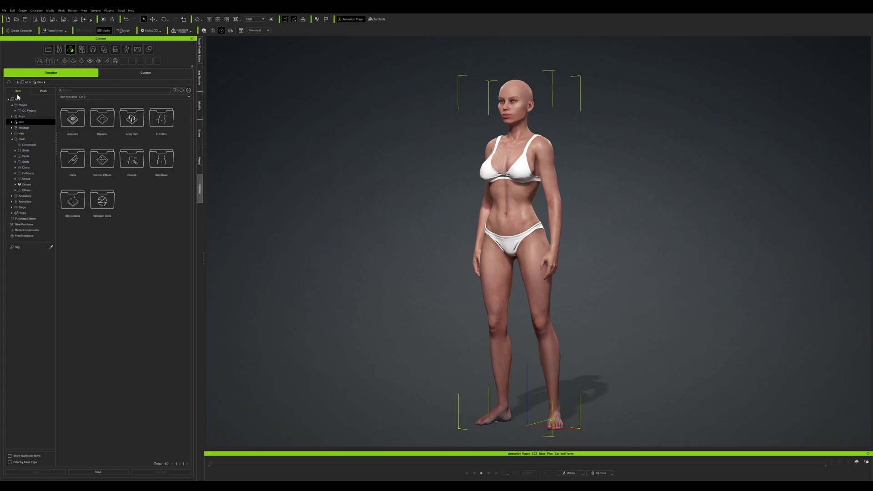
click(12, 100)
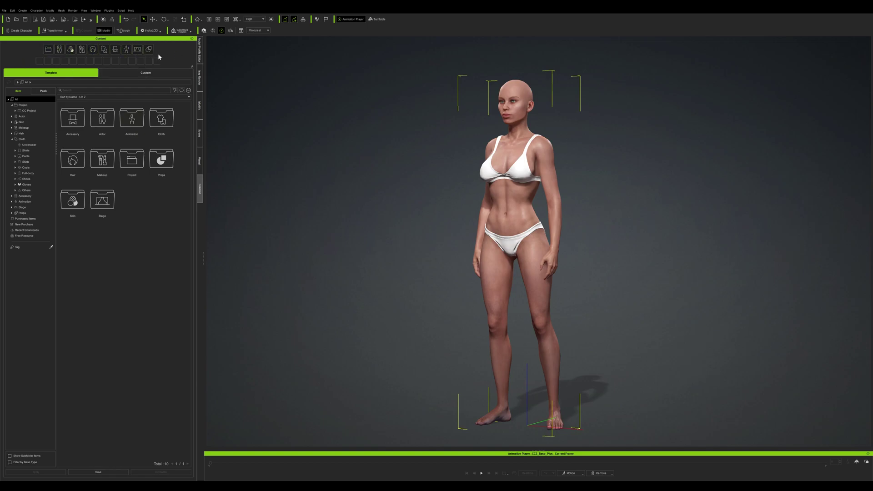
click(92, 50)
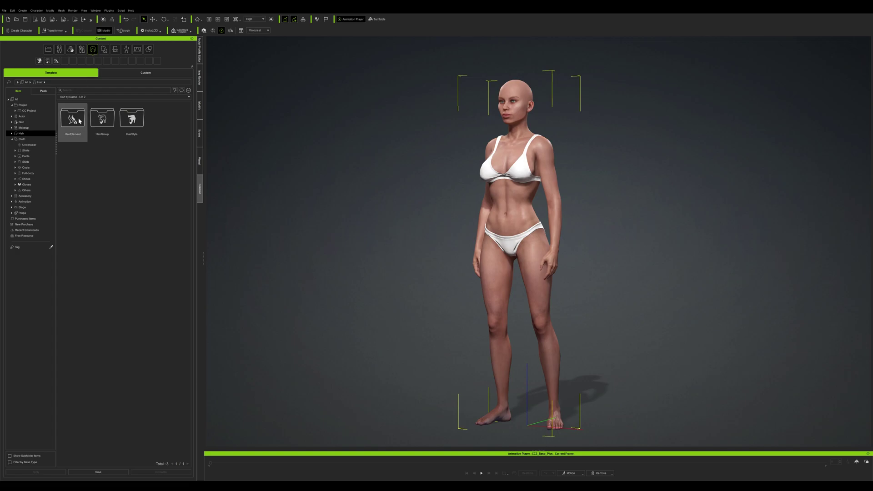
click(45, 92)
click(11, 114)
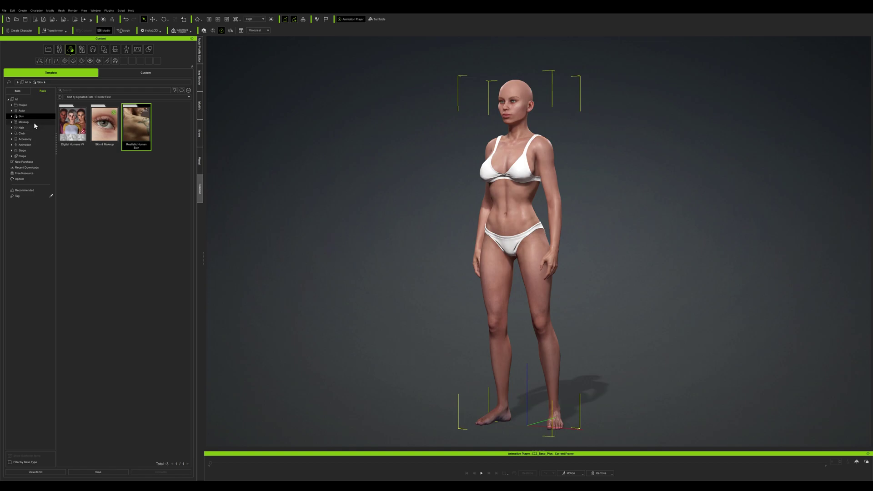
click(32, 128)
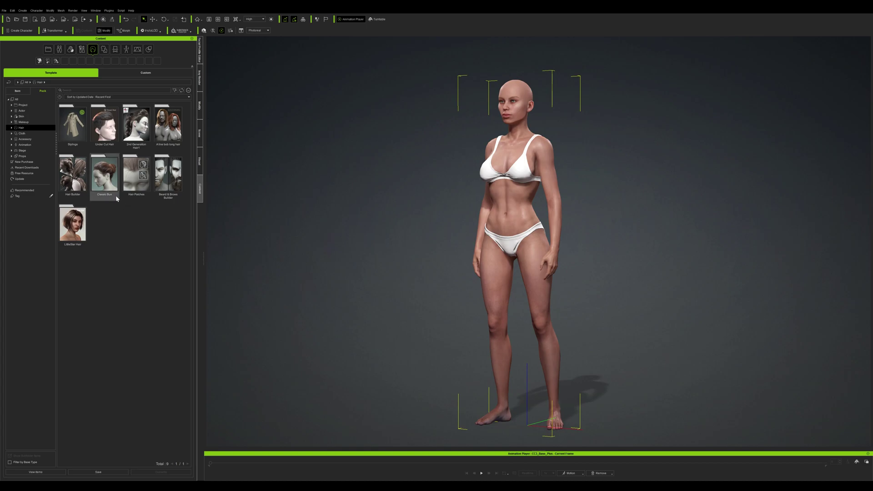
- Open the Hair Builder pack and browse through its hairstyle templates
double_click(85, 177)
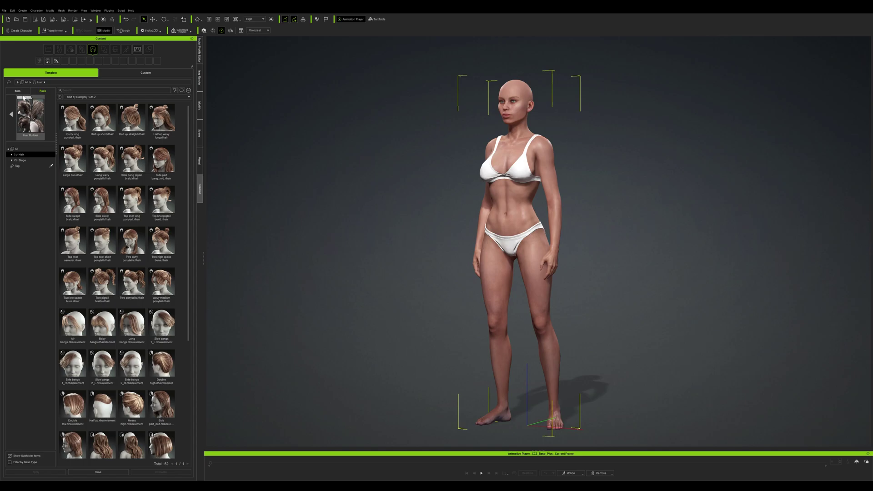
click(11, 115)
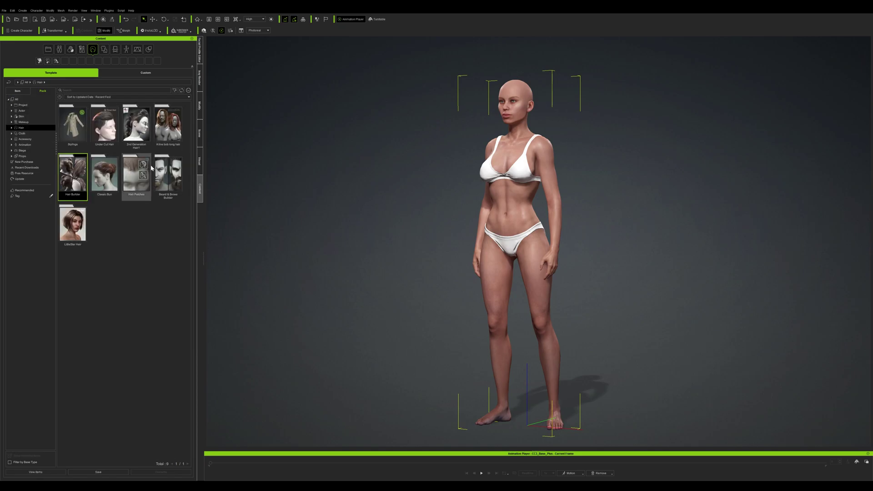
click(76, 185)
double_click(76, 185)
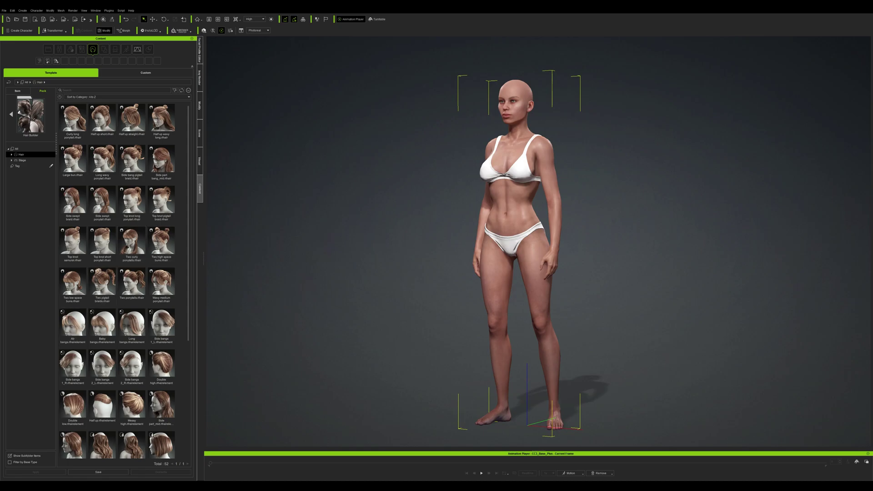
scroll(138, 246, down, 1)
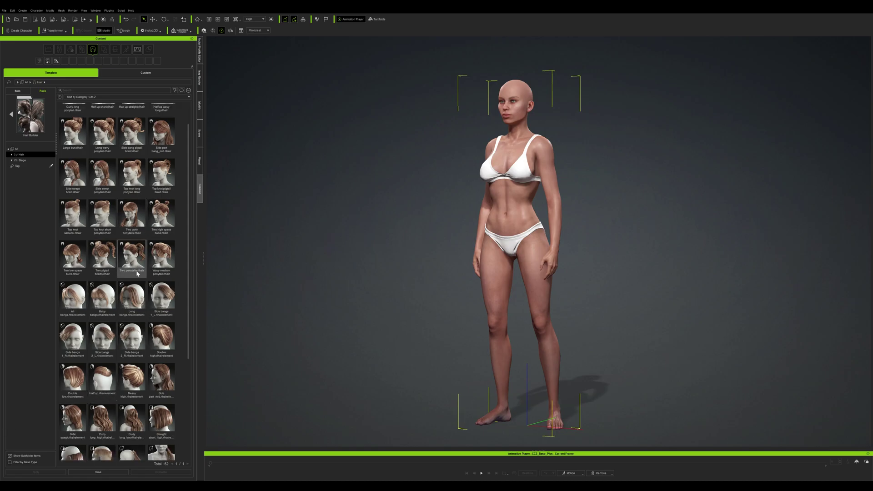
scroll(132, 300, down, 2)
scroll(130, 310, down, 1)
scroll(130, 310, down, 2)
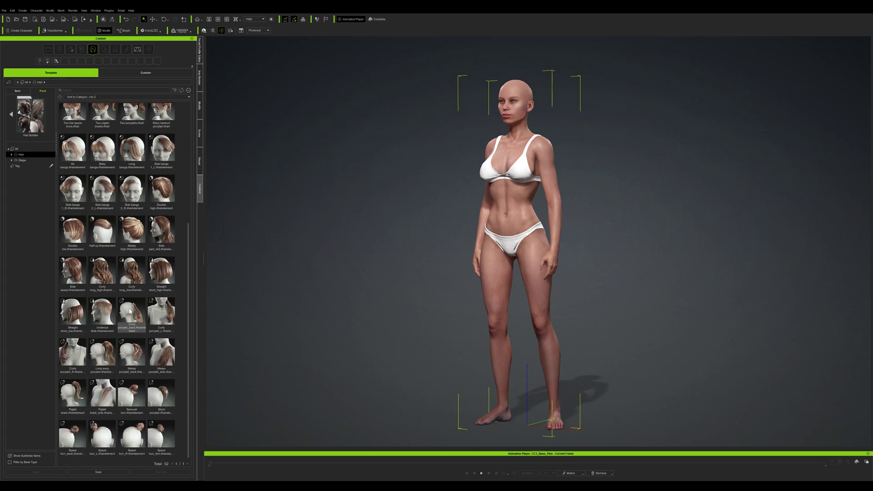
scroll(128, 313, up, 4)
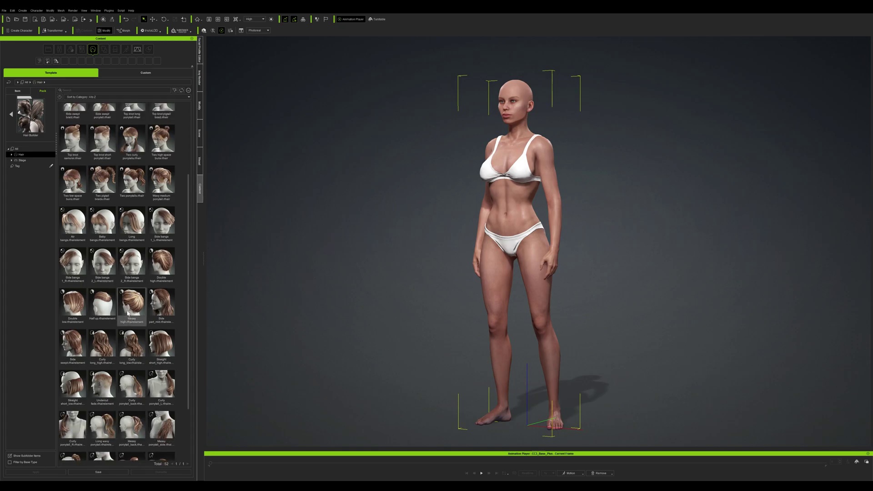
scroll(127, 313, up, 1)
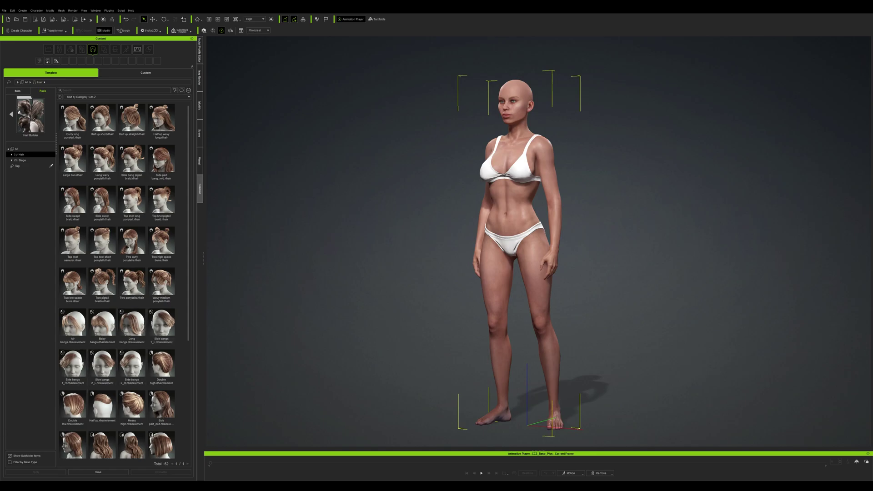
- Apply the Half up short hairstyle, check its material, then reselect the whole character
double_click(102, 119)
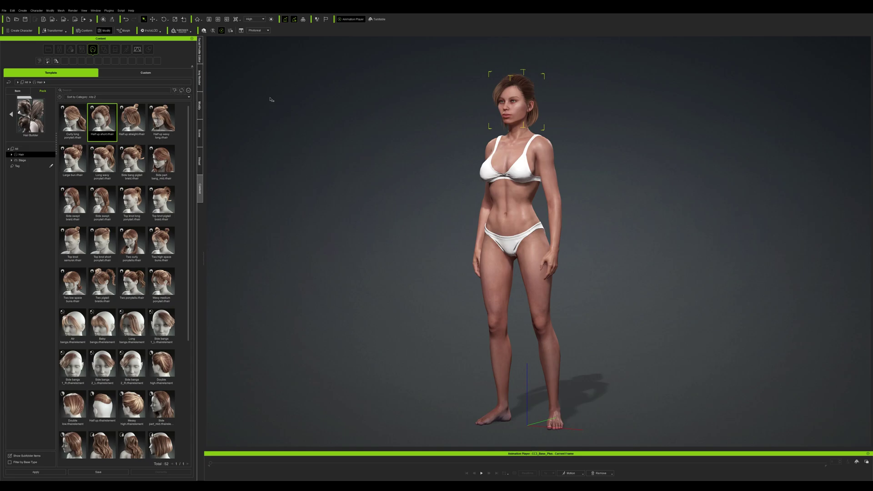
click(200, 109)
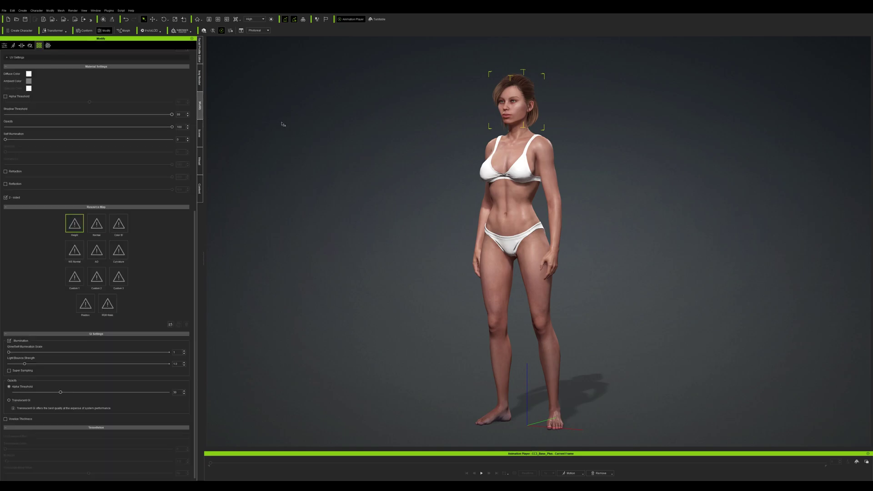
scroll(95, 141, up, 10)
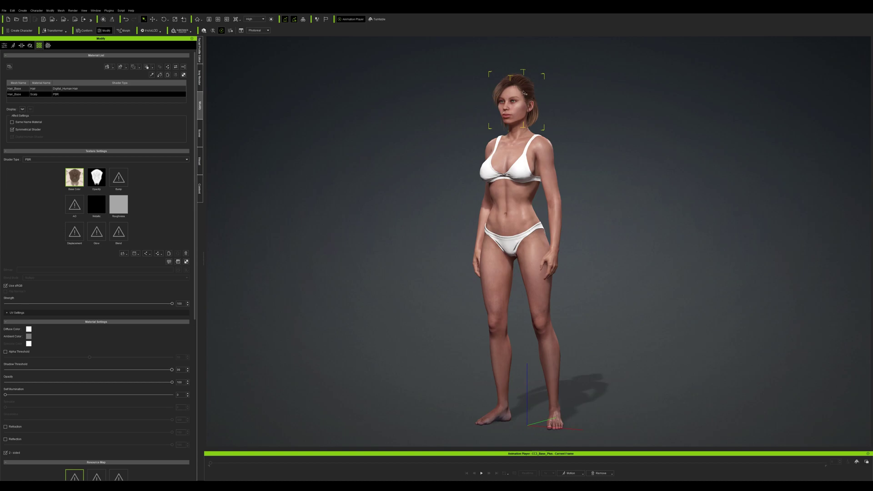
right_drag(603, 147, 590, 208)
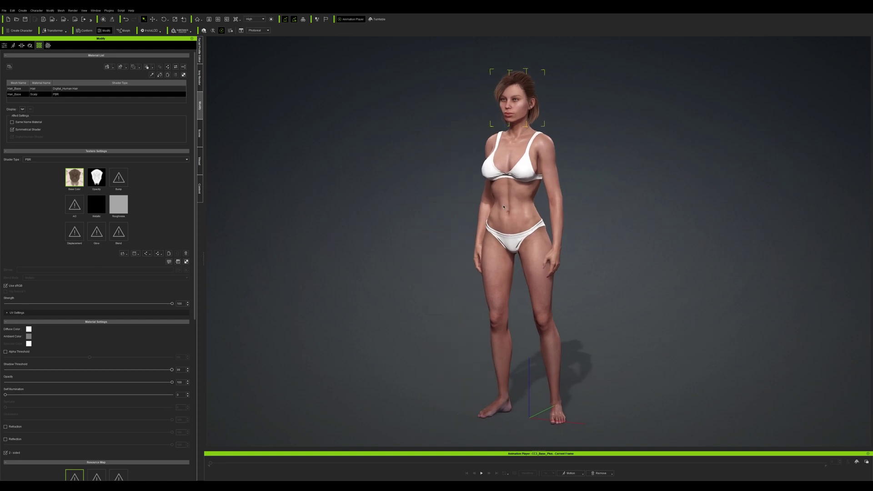
click(199, 188)
click(507, 210)
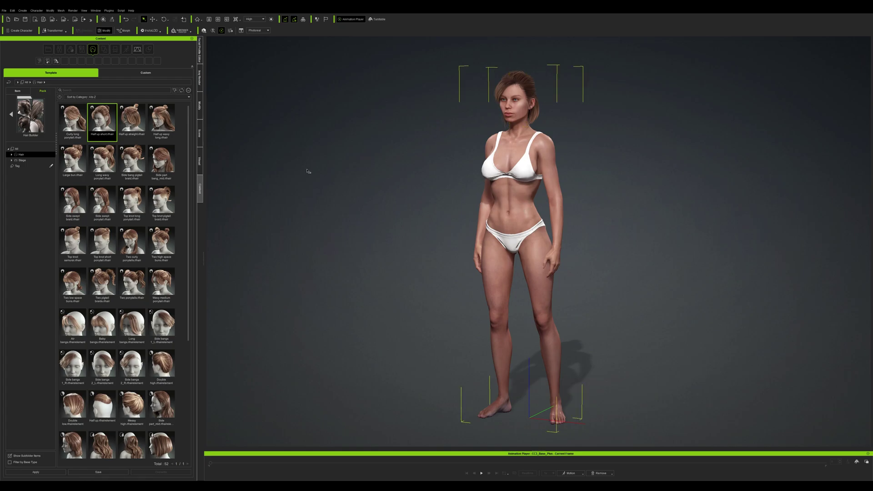
- Browse the clothing packs and project content while checking the outfit from the side and back
click(11, 114)
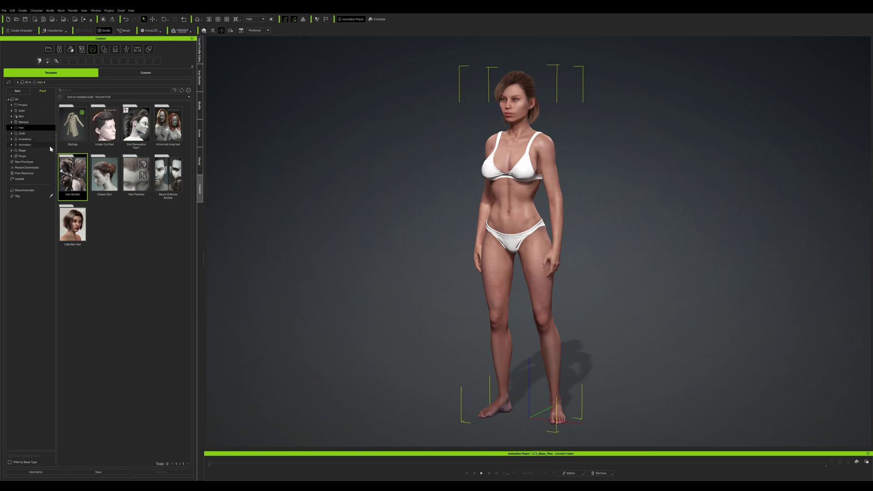
click(35, 134)
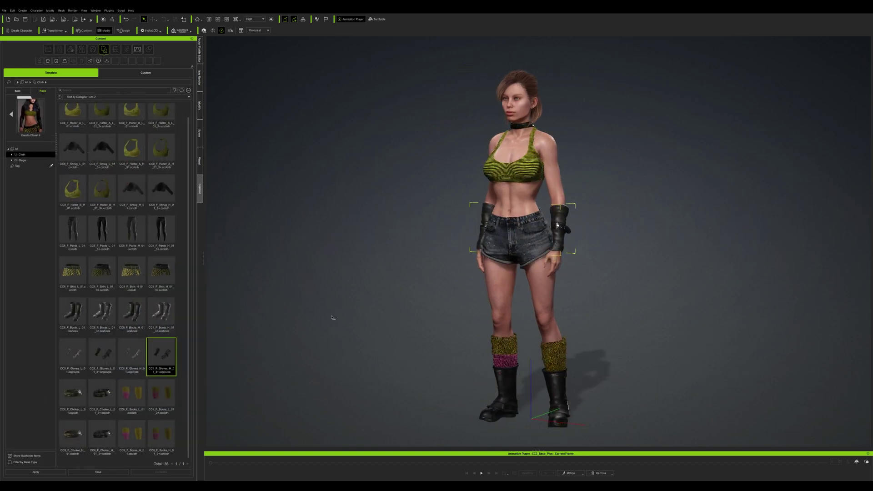
right_drag(328, 299, 375, 275)
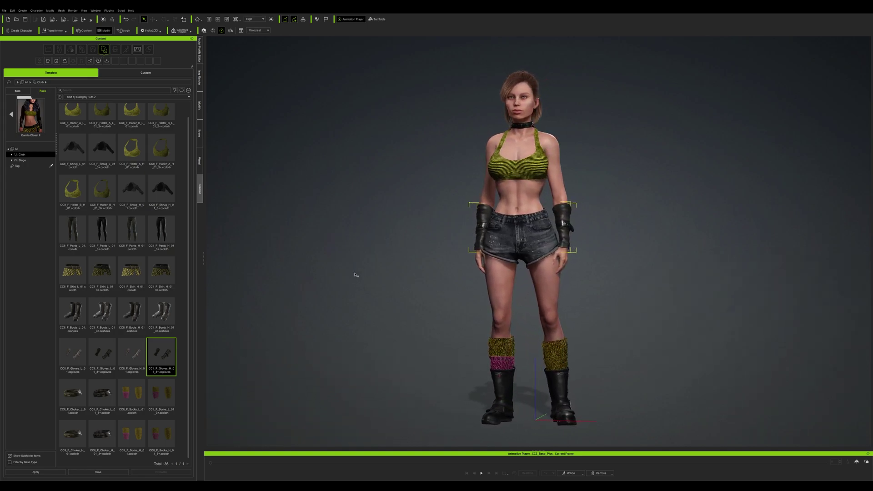
click(11, 115)
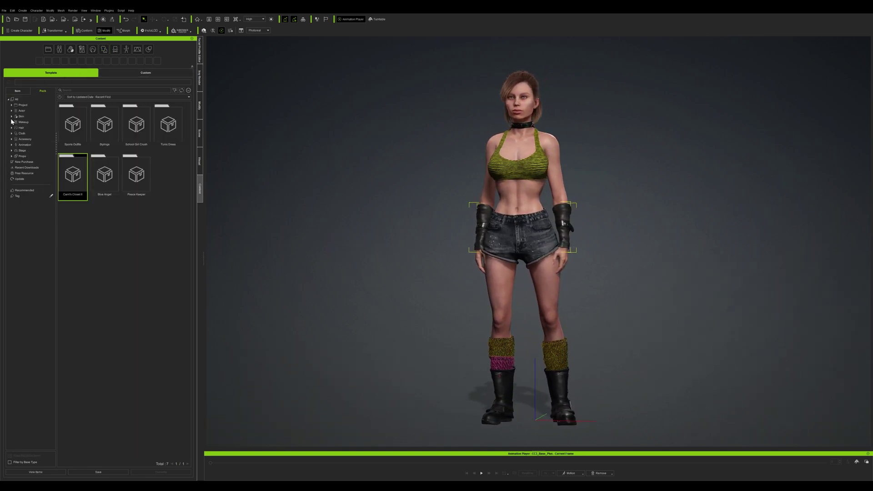
click(48, 49)
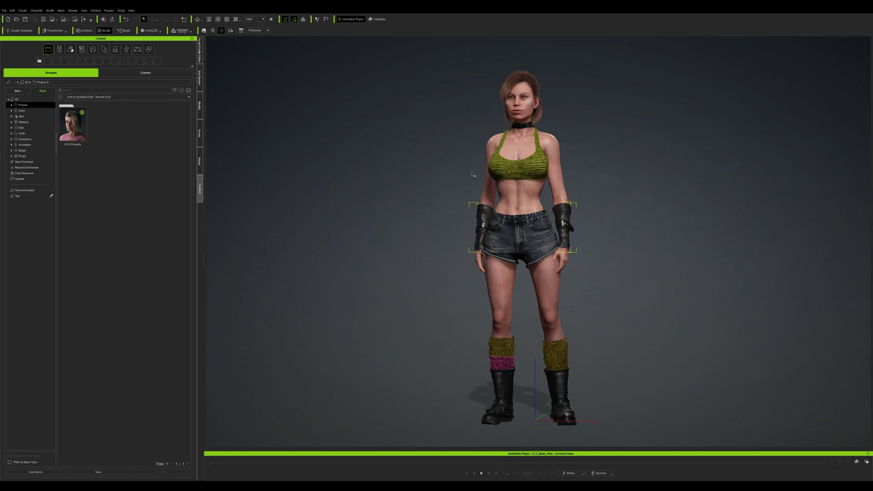
right_drag(655, 273, 623, 271)
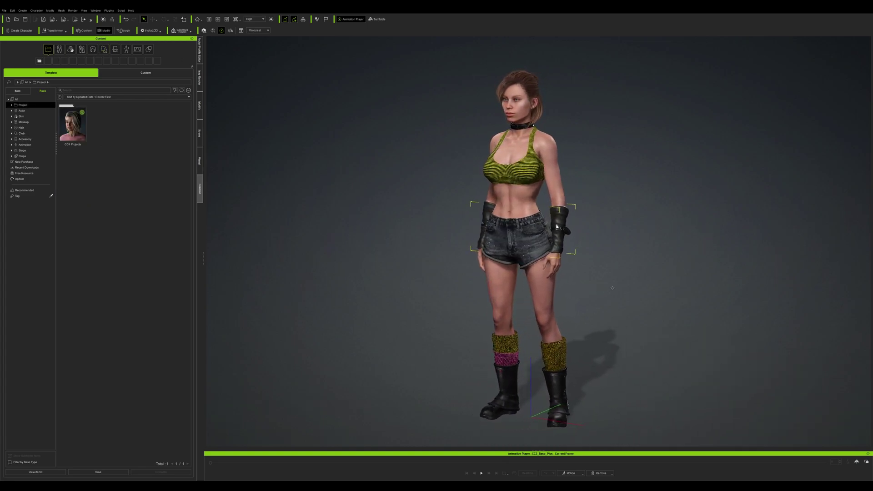
- Deselect the glove, select the character, and show her Modify settings
click(661, 236)
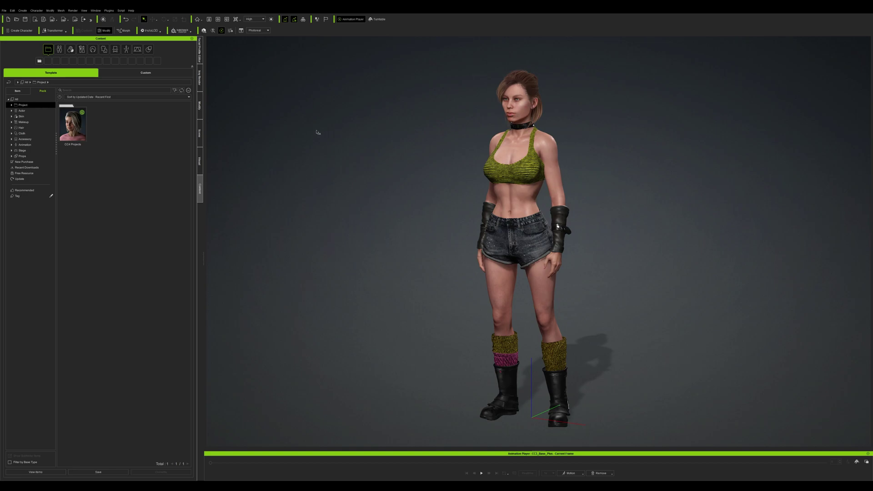
click(510, 205)
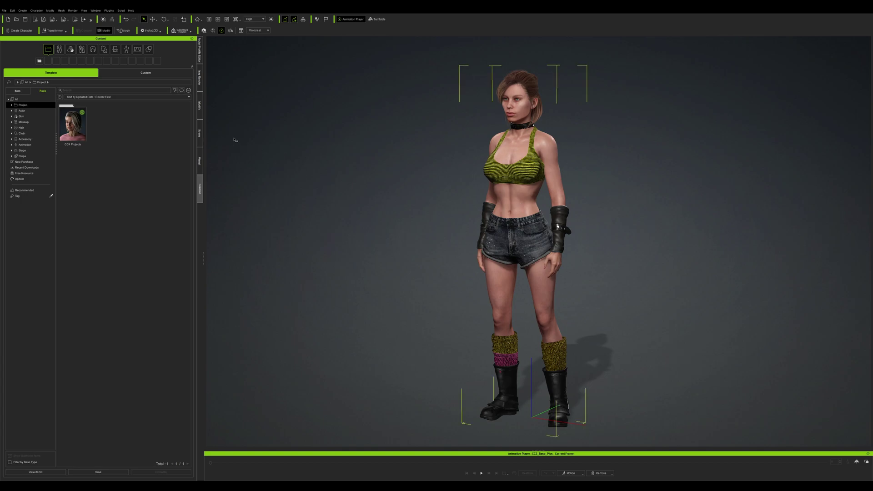
click(200, 111)
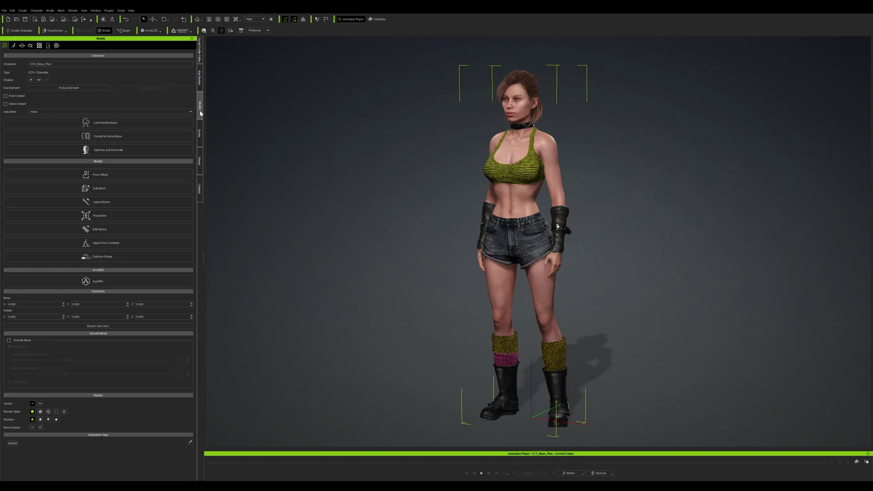
- Activate expression wrinkles, raise cheek wrinkle strength slightly and lower the nose-mouth region's
click(48, 46)
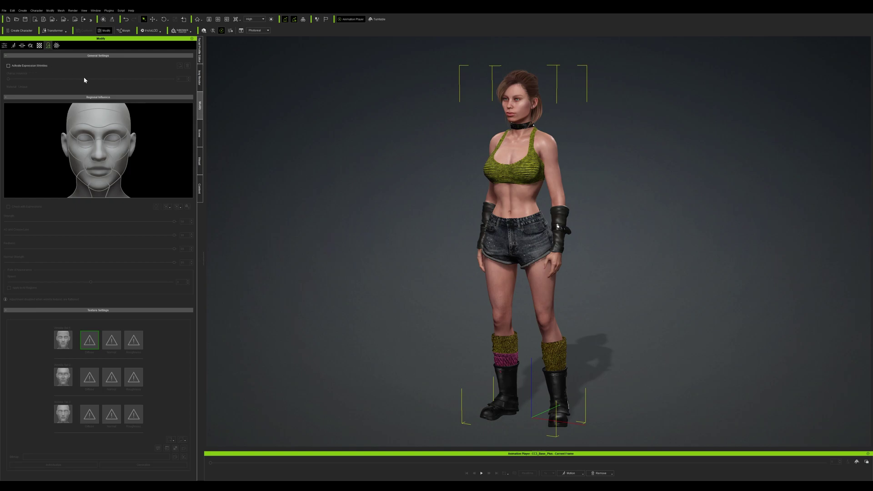
click(9, 66)
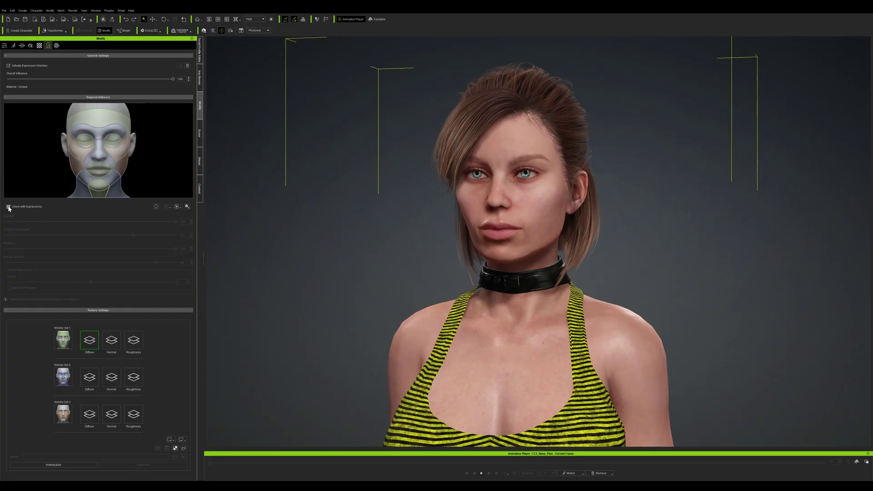
click(115, 154)
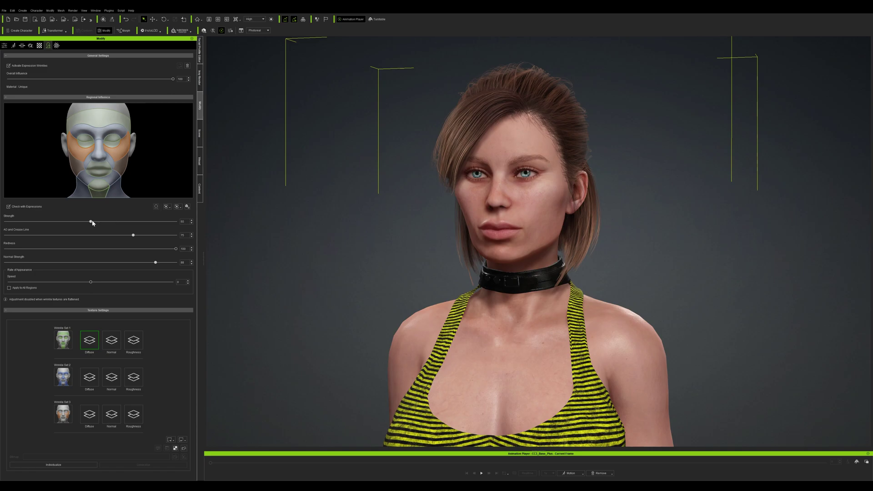
drag(93, 223, 98, 222)
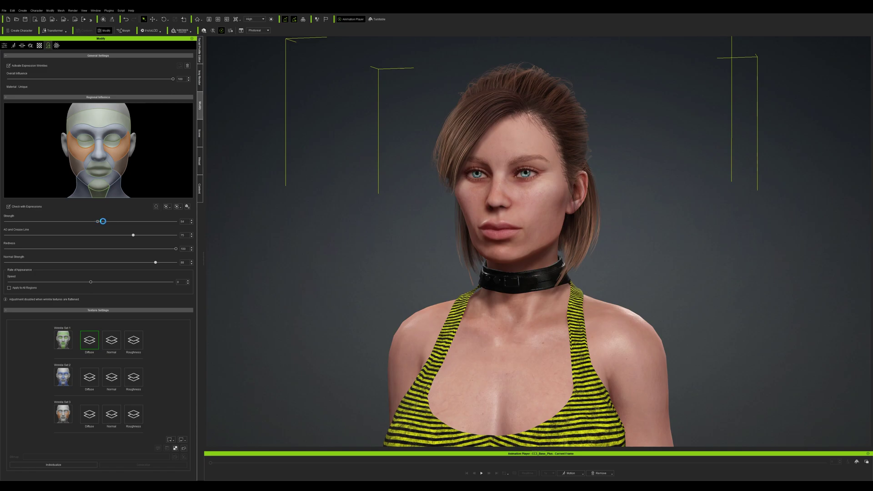
click(111, 164)
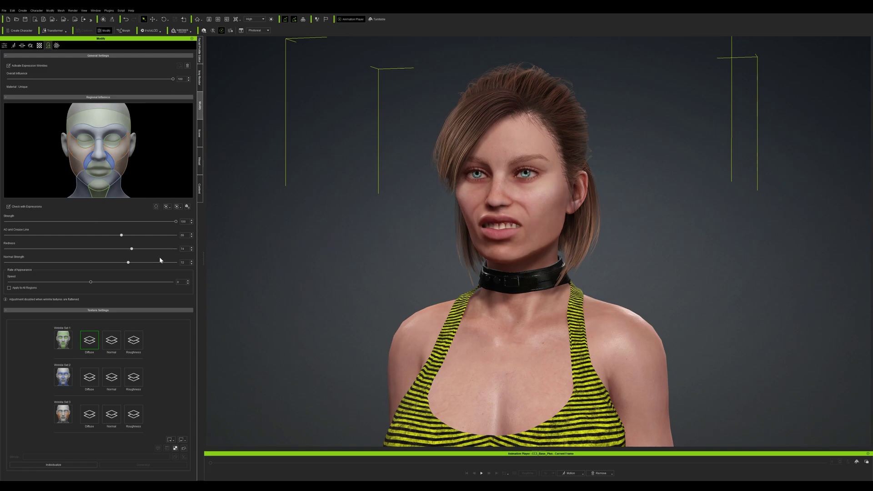
drag(159, 227, 154, 227)
- Tune the mouth, chin, cheek, forehead, brow, eye and nose wrinkle regions
click(104, 171)
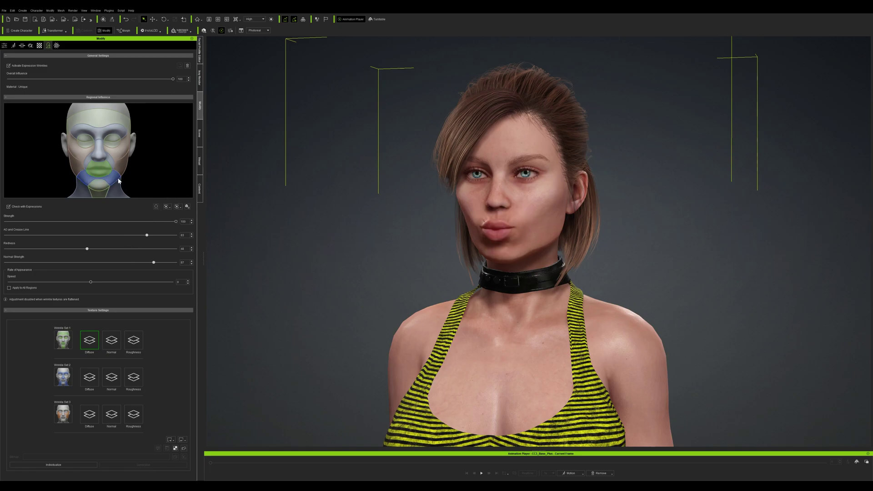
click(118, 181)
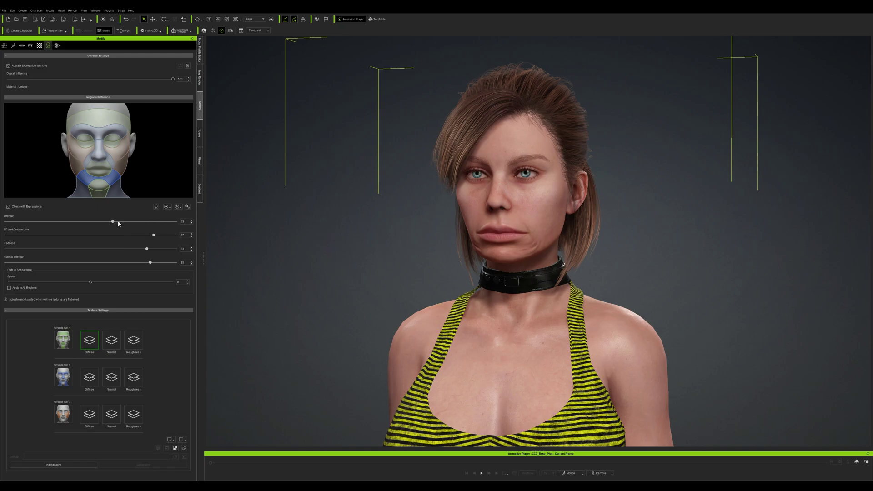
click(73, 165)
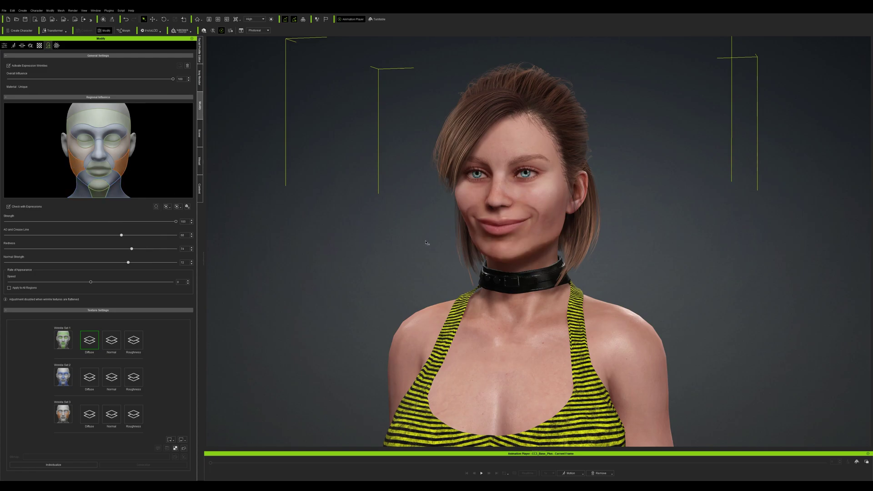
click(101, 127)
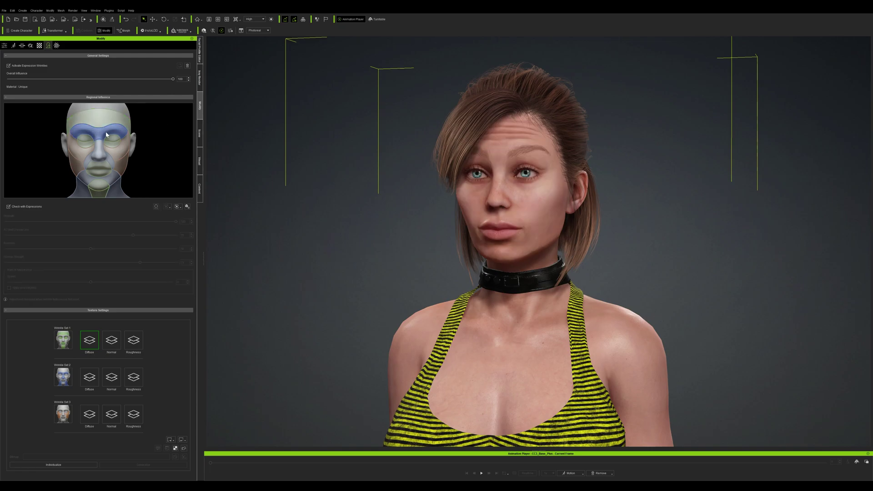
click(106, 135)
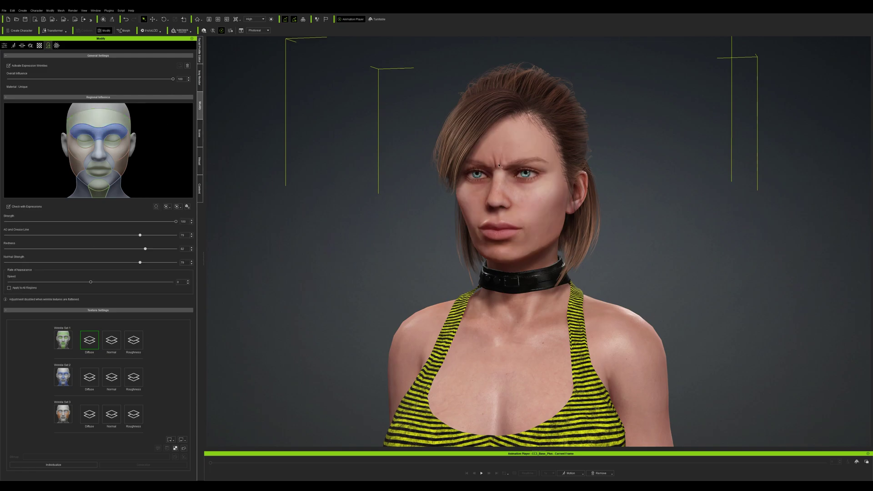
click(117, 146)
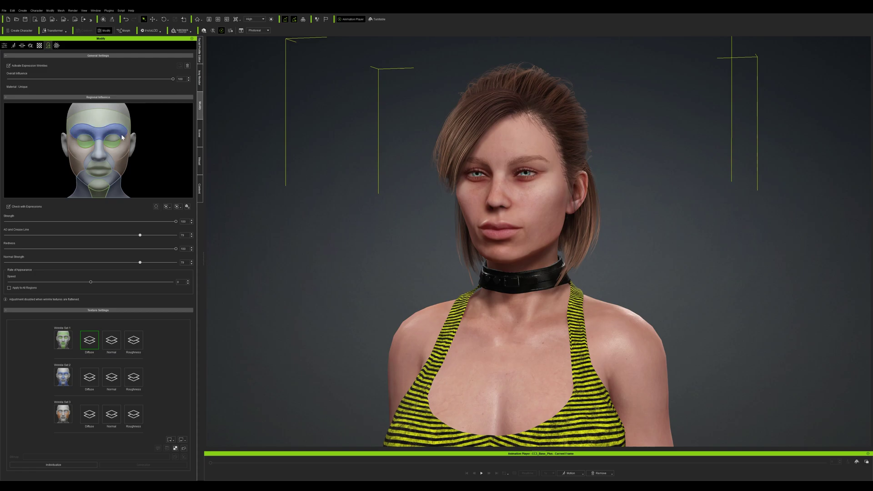
click(94, 156)
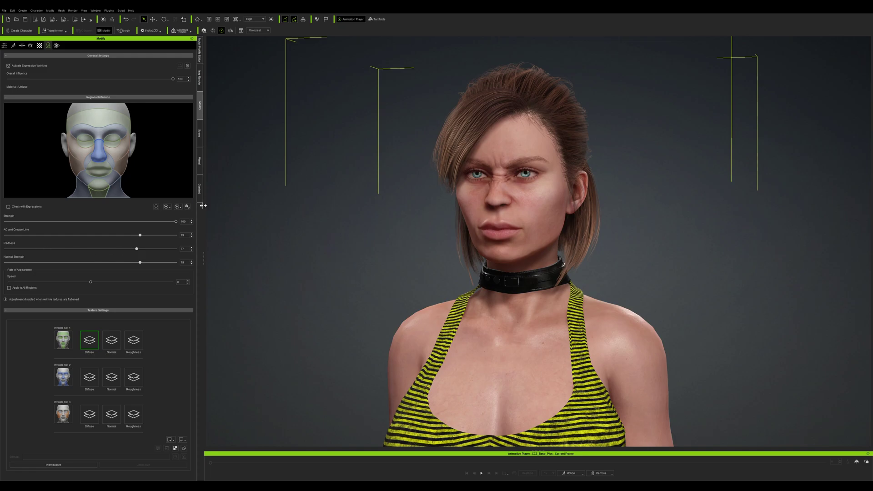
- Zoom the viewport out to show the character's full body
scroll(615, 225, down, 5)
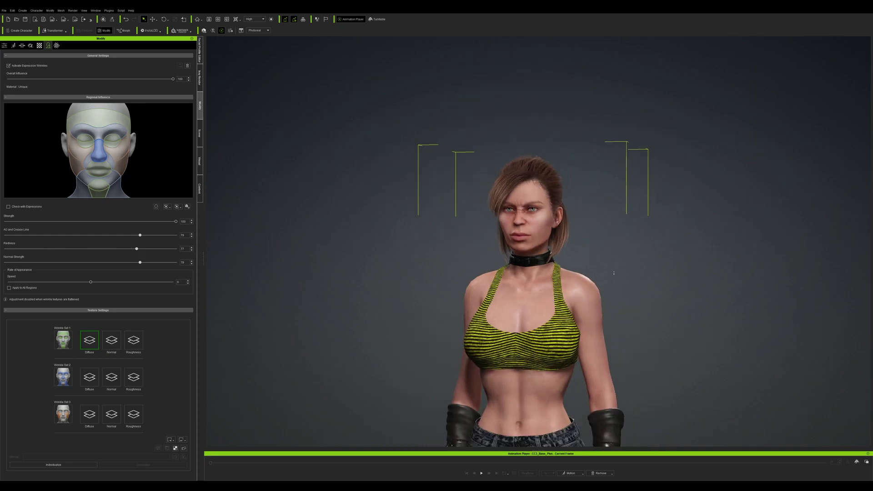
scroll(659, 273, down, 5)
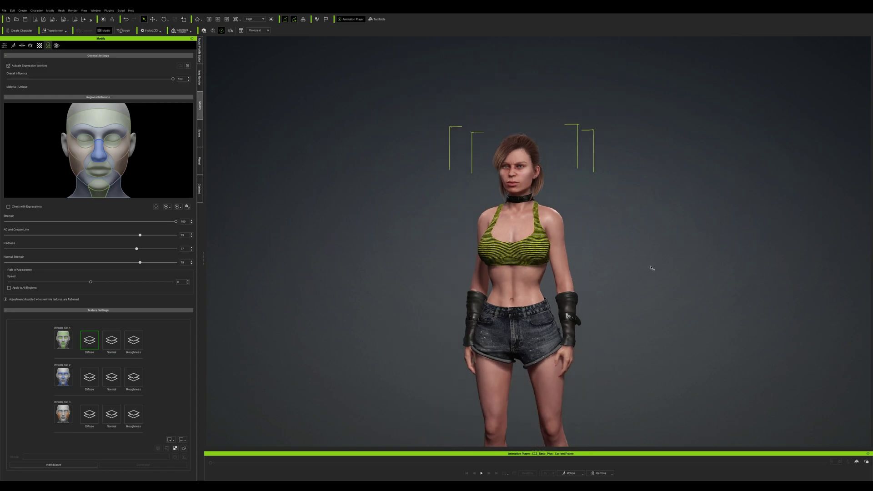
scroll(616, 277, down, 5)
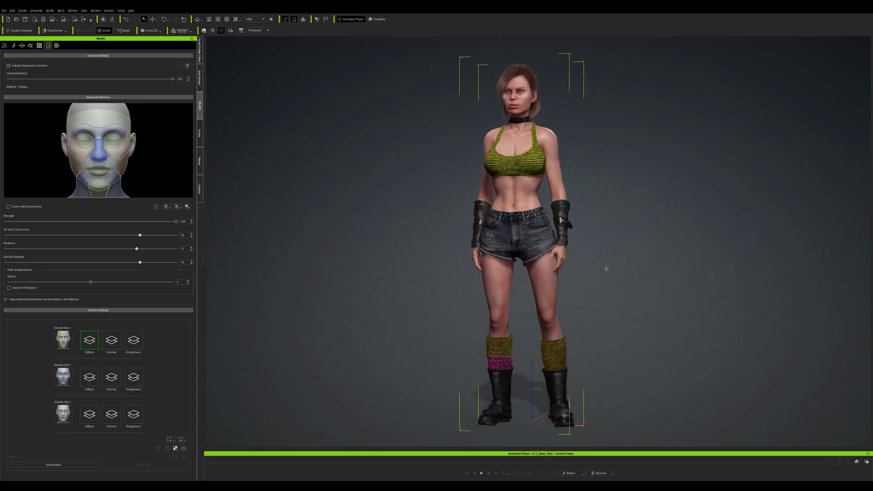
scroll(606, 275, down, 2)
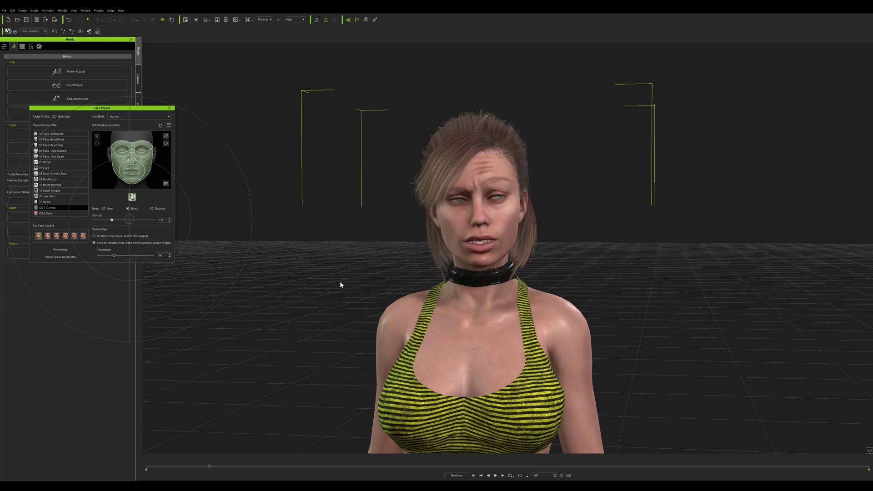
- Stop the Face Puppet preview and close the Face Puppet panel
key(space)
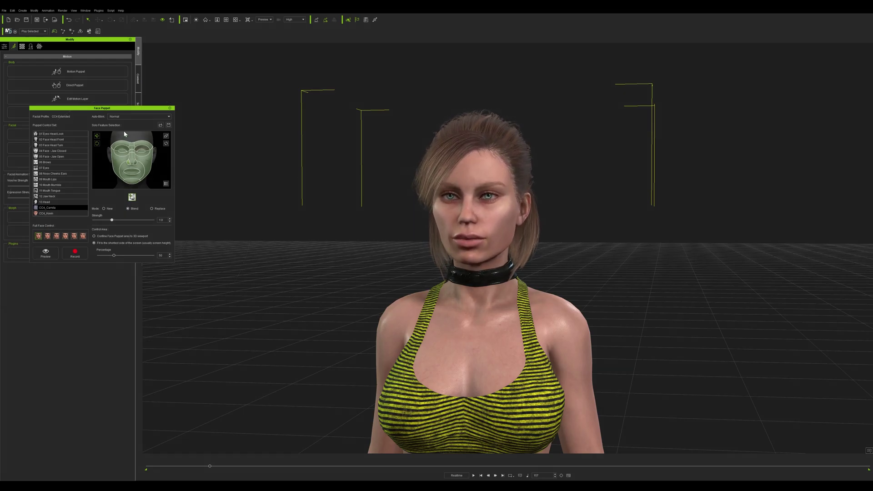
click(170, 109)
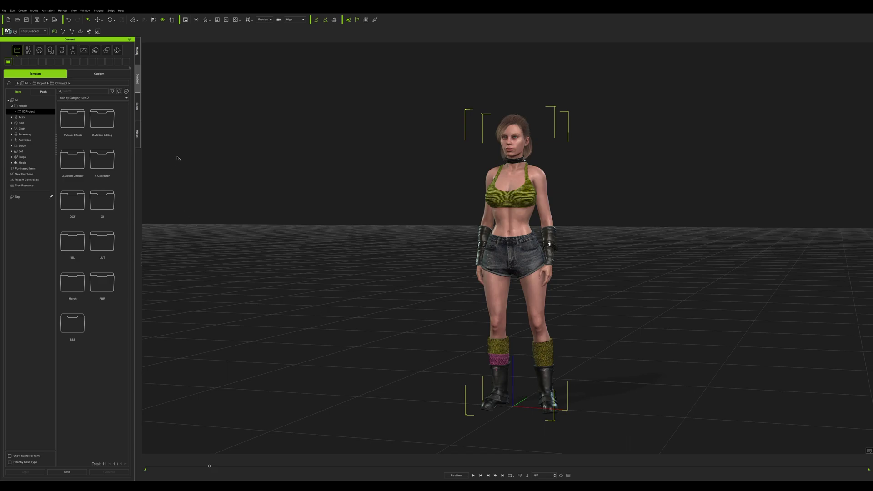
- Apply the Street_Audience01 motion from the Animation library and play it
click(73, 50)
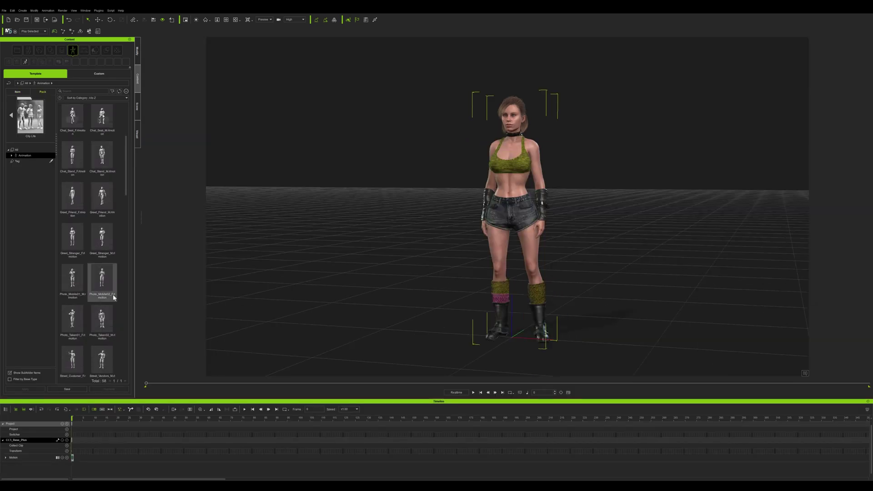
scroll(120, 352, down, 5)
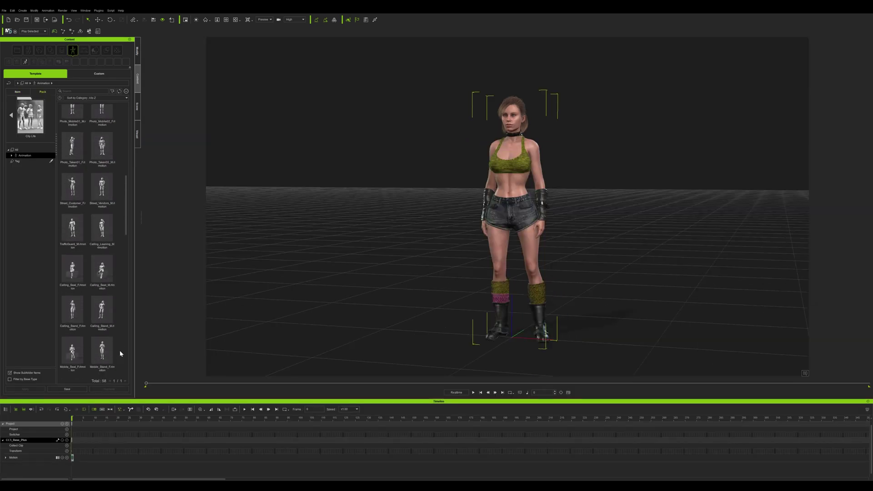
scroll(120, 351, down, 1)
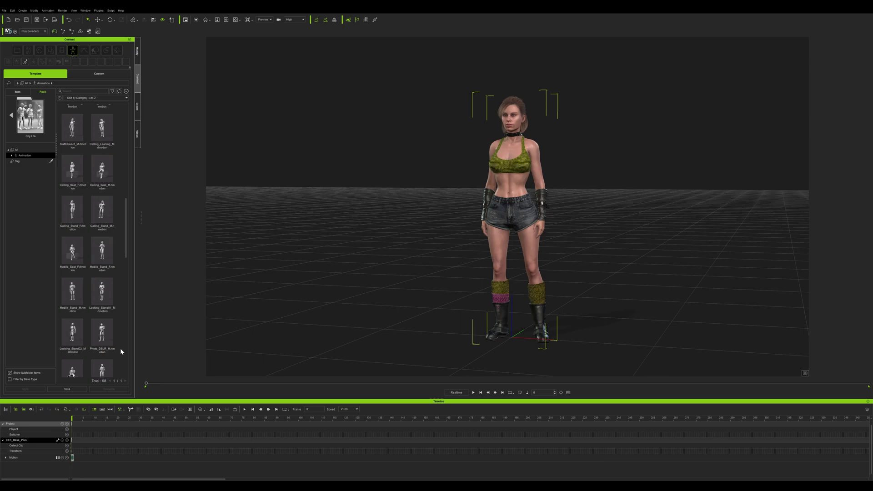
scroll(110, 336, down, 3)
drag(112, 286, 250, 357)
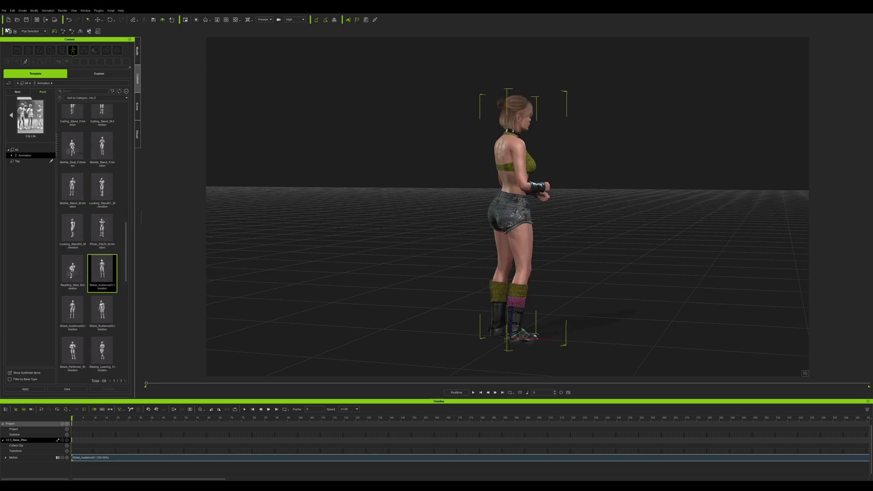
click(473, 392)
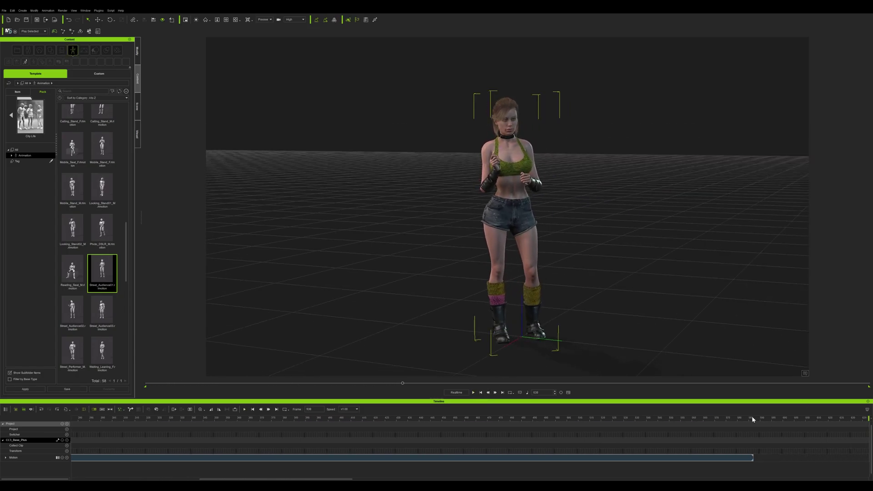
- Chain Walk_Normal_F and then Ground_Pose03 onto the Motion track and play the result
scroll(121, 326, down, 1)
scroll(122, 327, down, 5)
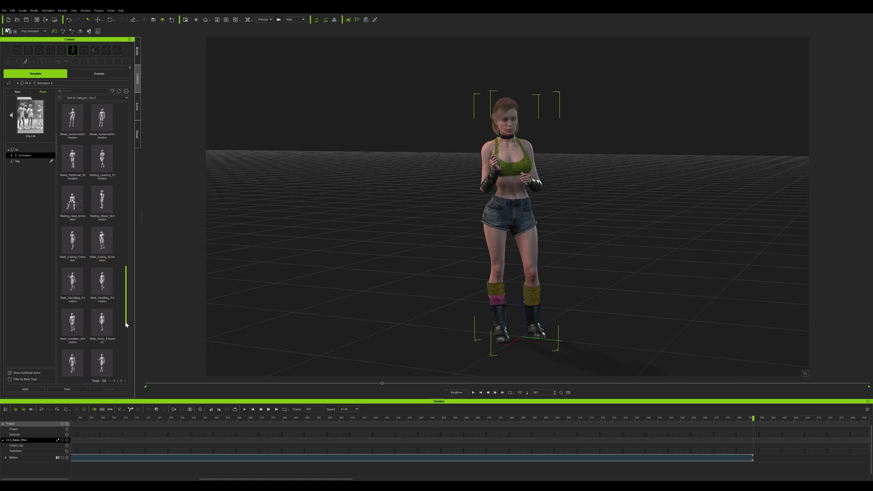
scroll(126, 335, down, 4)
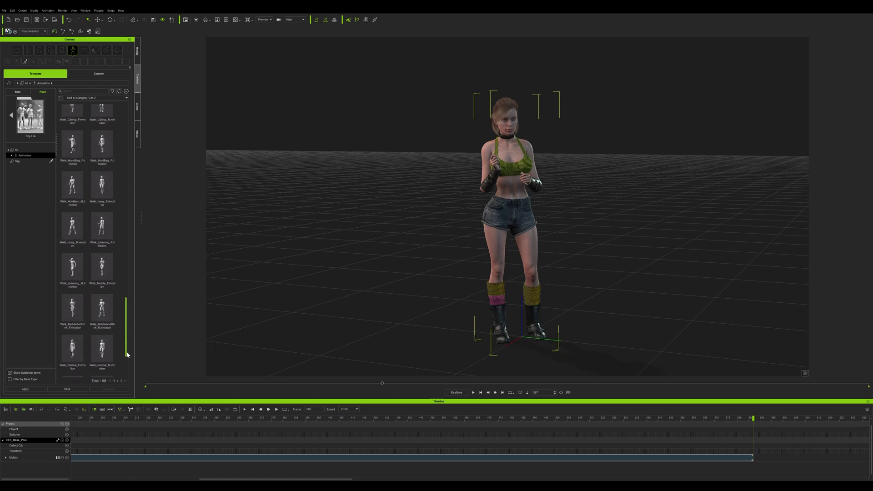
double_click(79, 278)
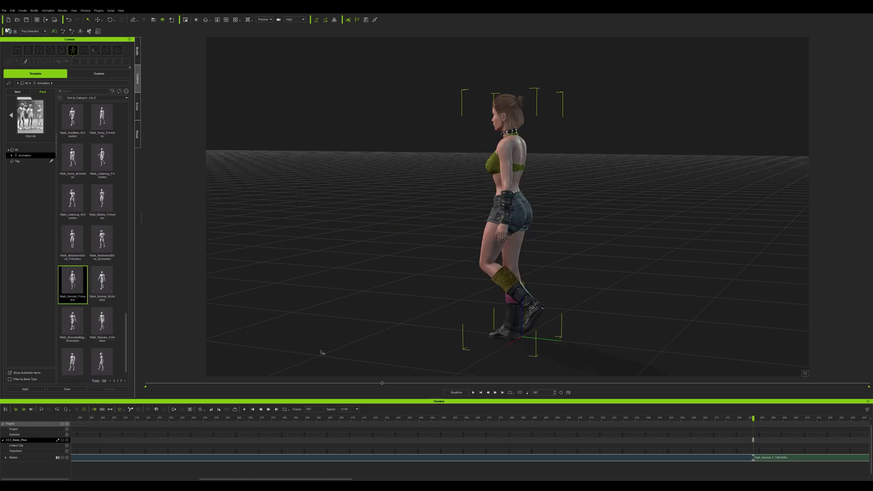
click(472, 393)
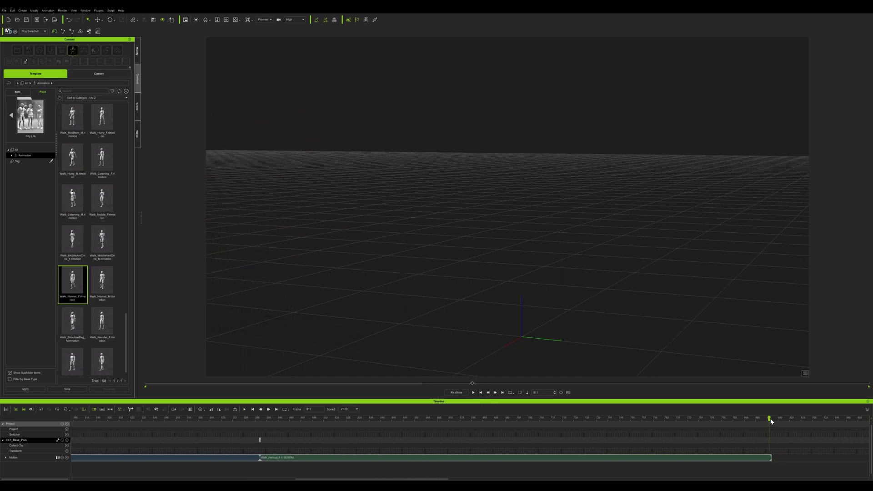
key(f)
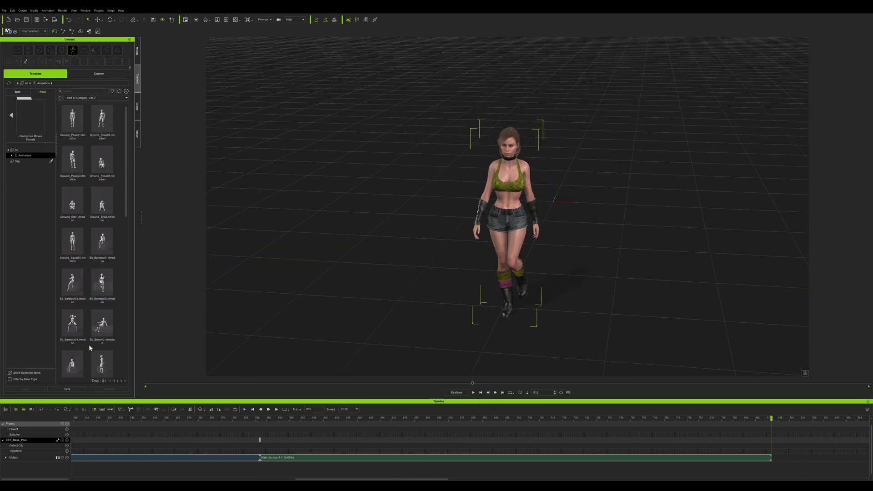
double_click(76, 162)
key(space)
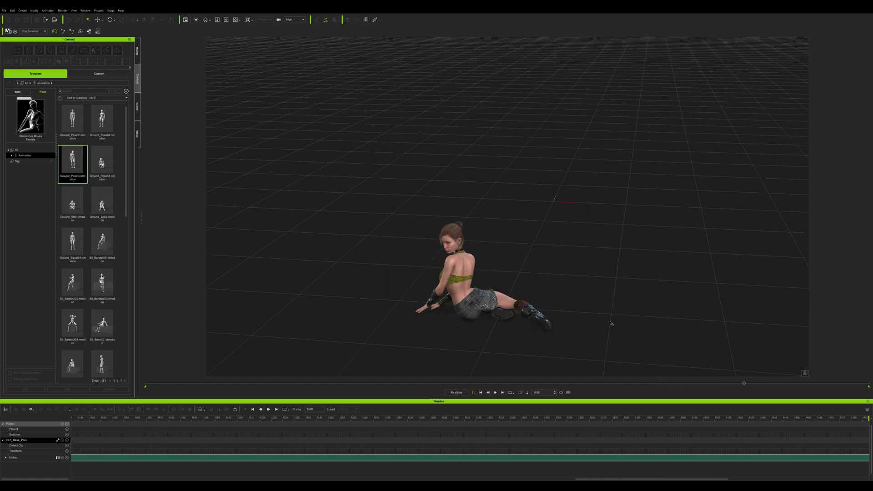
- Scroll the motion library and move the playhead back into the walk
drag(126, 180, 127, 351)
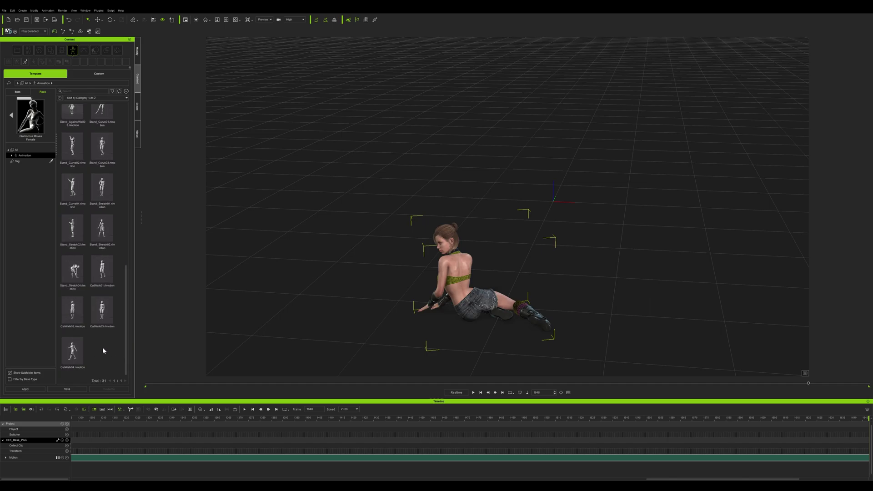
drag(126, 280, 124, 119)
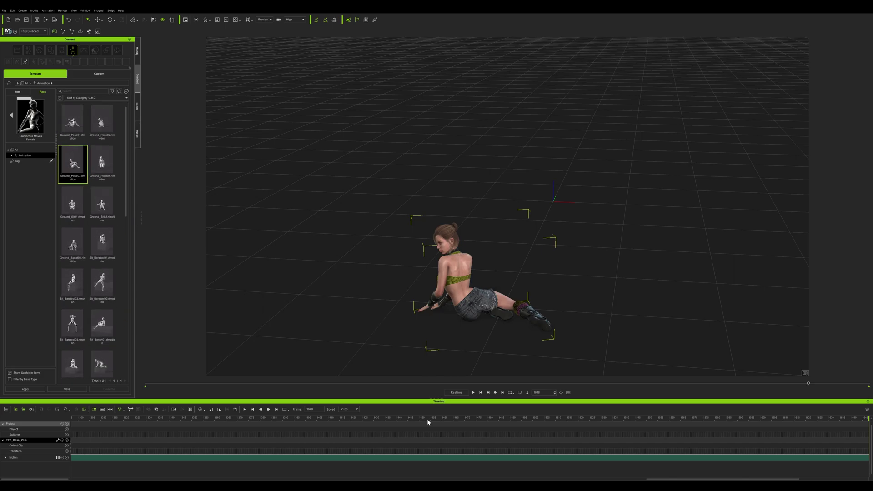
click(463, 457)
click(474, 393)
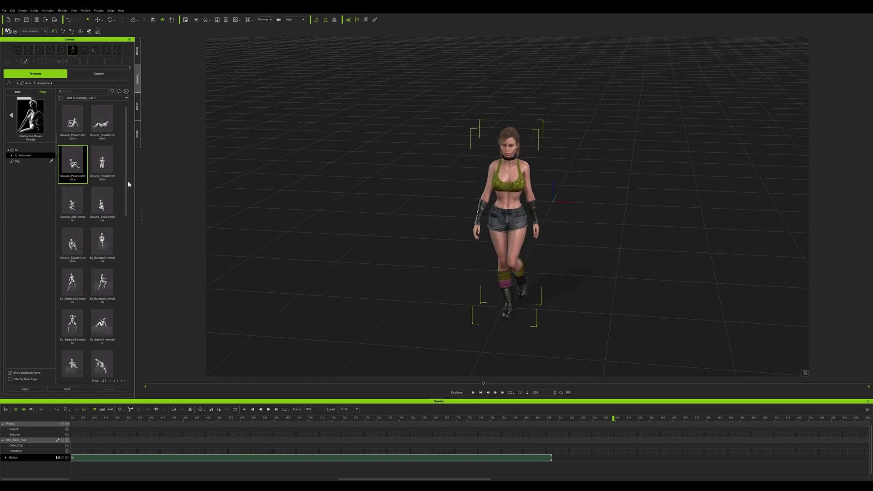
- Add Ground_Squat01 after the walk on the Motion track and play it through
scroll(122, 265, down, 3)
scroll(116, 300, down, 4)
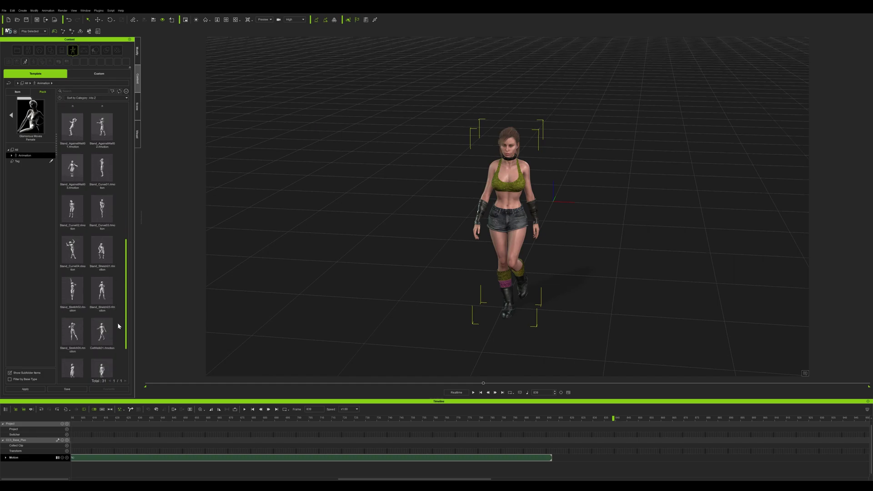
scroll(119, 337, down, 2)
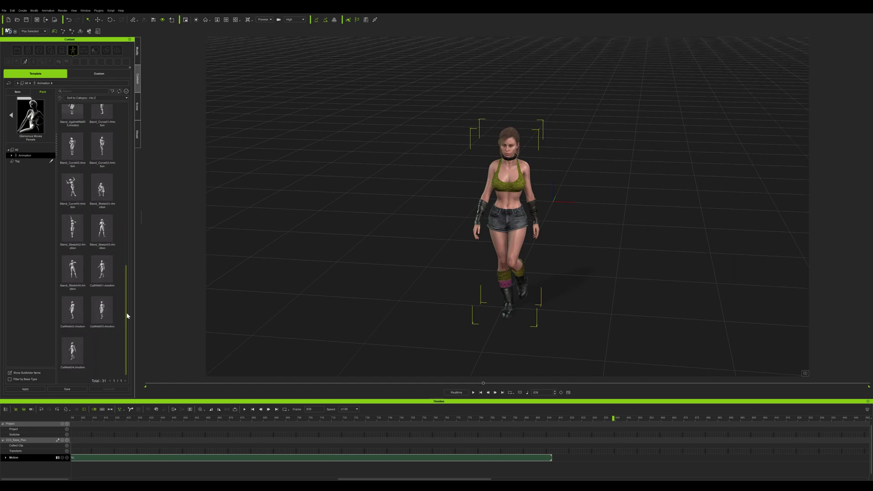
drag(127, 336, 129, 172)
drag(73, 225, 555, 460)
click(473, 393)
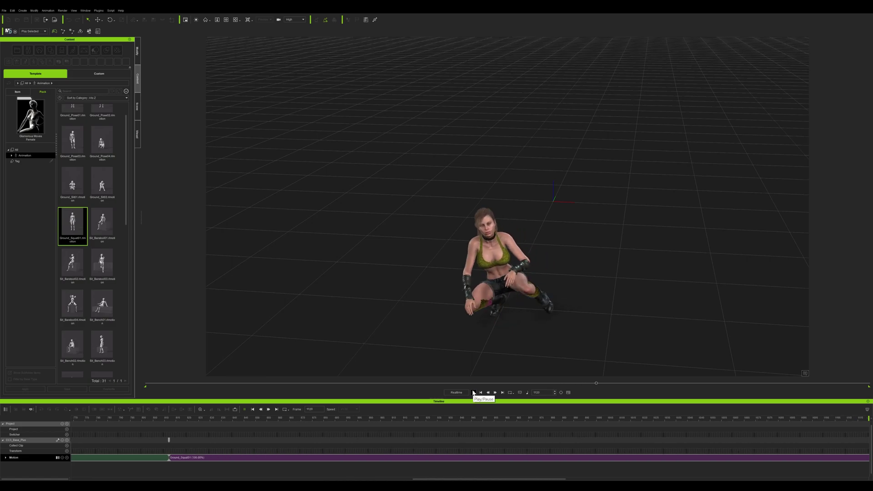
click(473, 392)
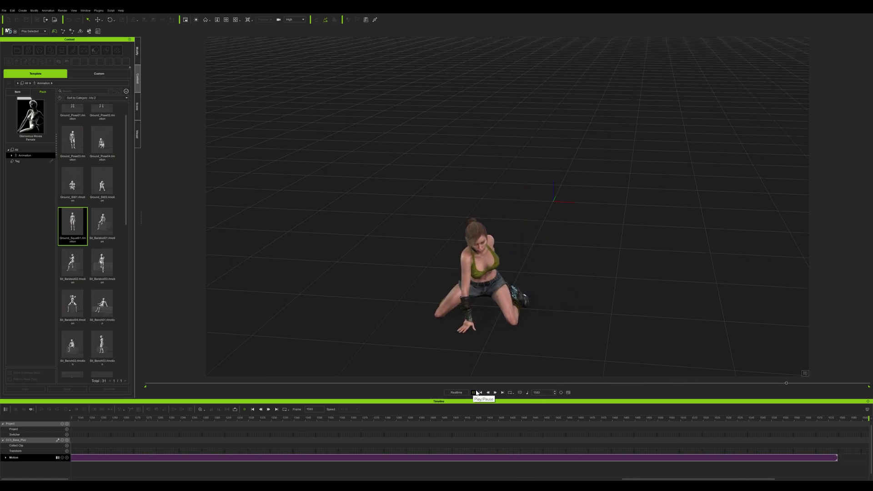
- Open the Digital Soul facial animation pack
scroll(634, 479, up, 1)
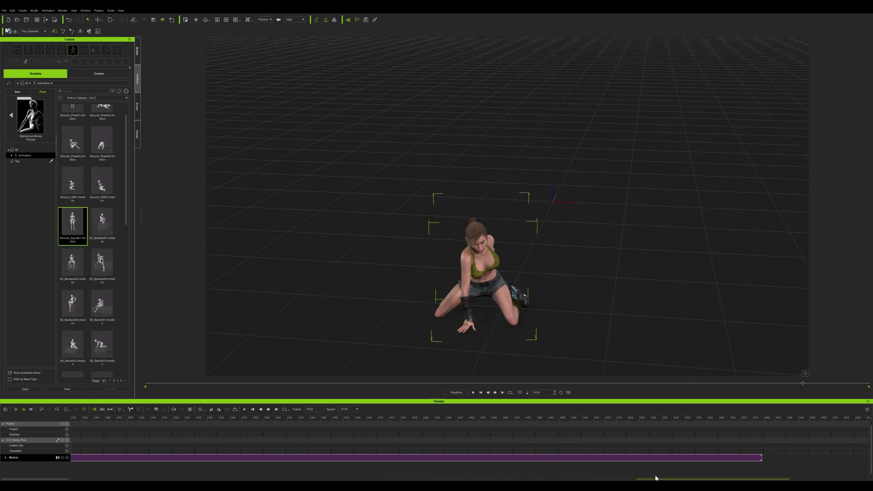
scroll(127, 253, up, 5)
double_click(72, 118)
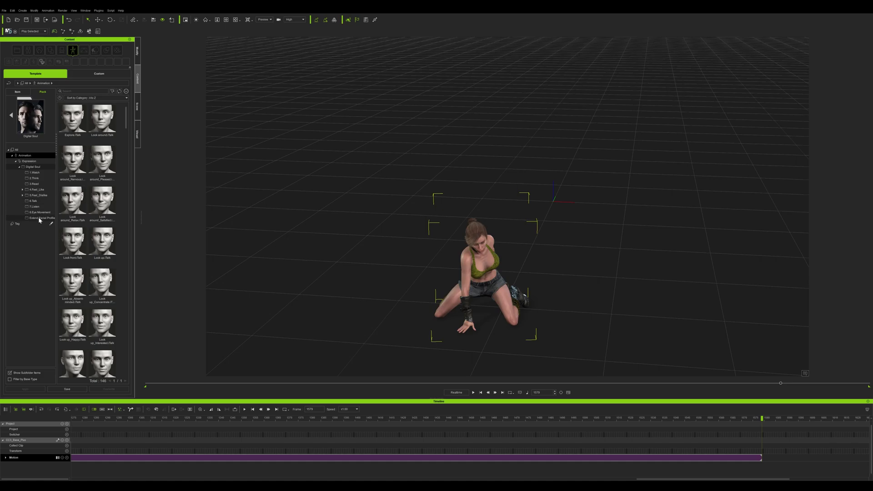
- Apply the Interested_F/Talk expression from 4.Feel_Like and preview it
click(38, 217)
click(40, 201)
click(37, 189)
scroll(127, 179, down, 3)
double_click(102, 226)
key(space)
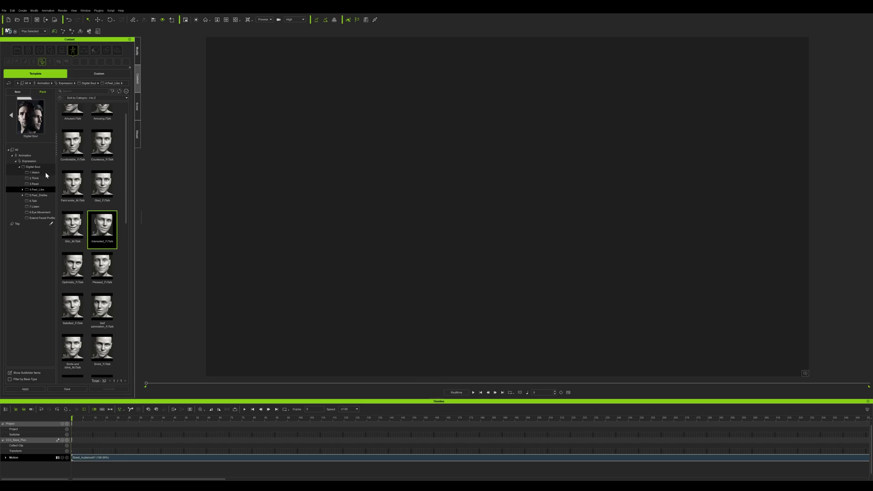
- Replay the chained animation while orbiting and framing the crouching character
click(45, 173)
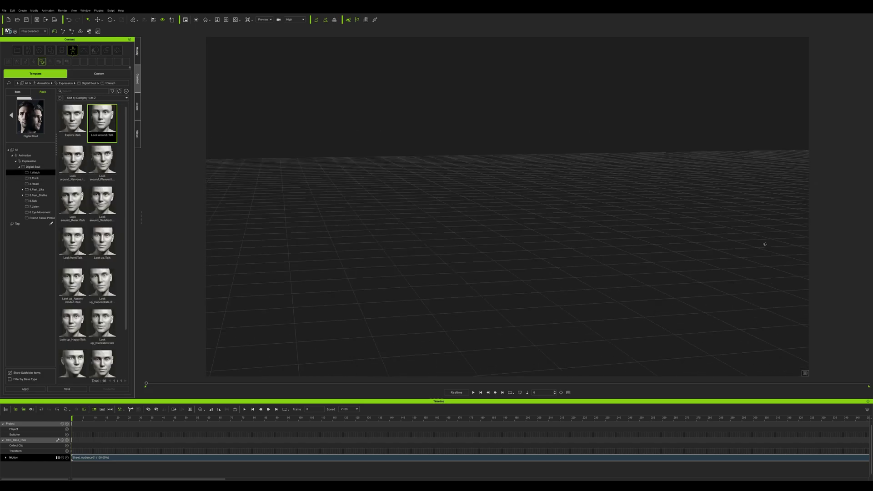
key(space)
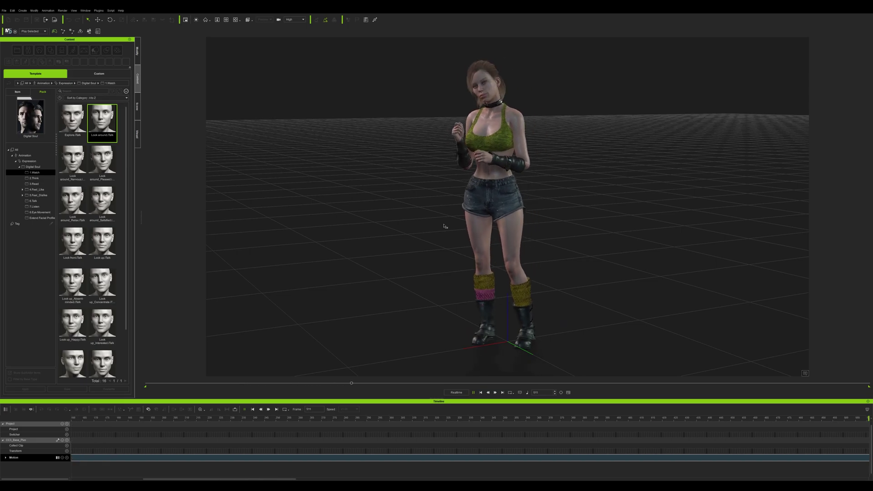
key(space)
right_drag(445, 226, 655, 201)
key(space)
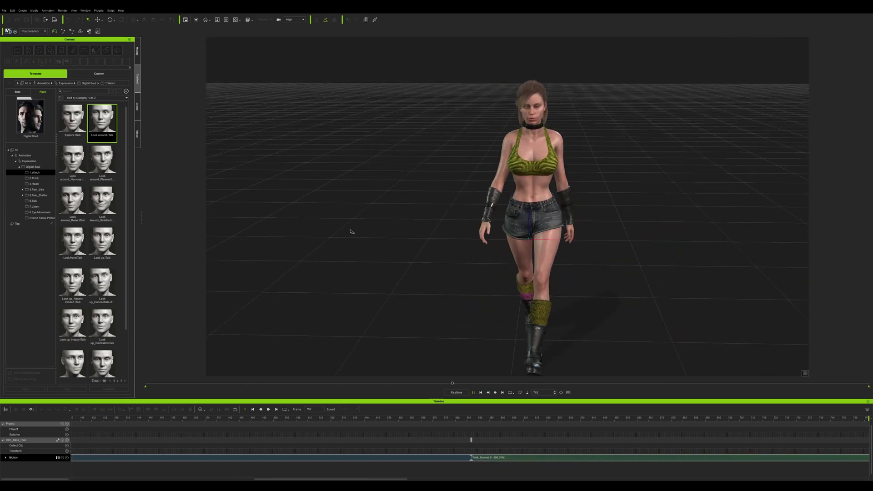
key(f)
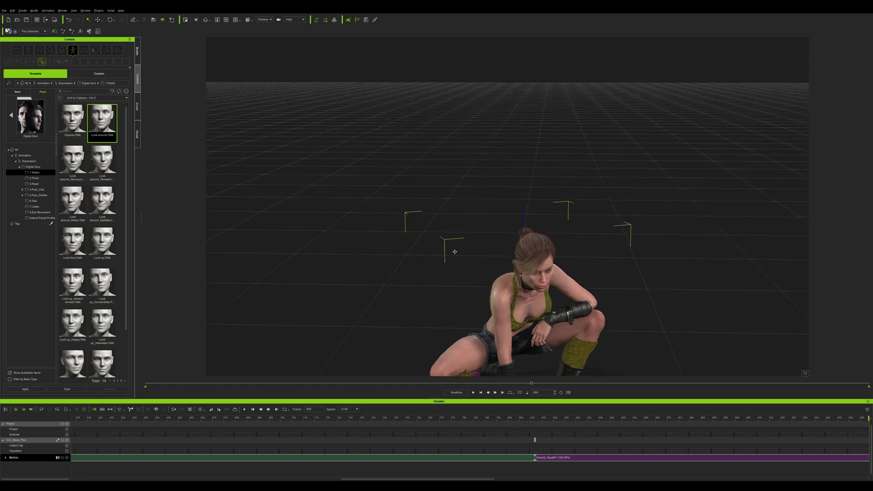
scroll(486, 261, down, 3)
right_drag(487, 261, 436, 235)
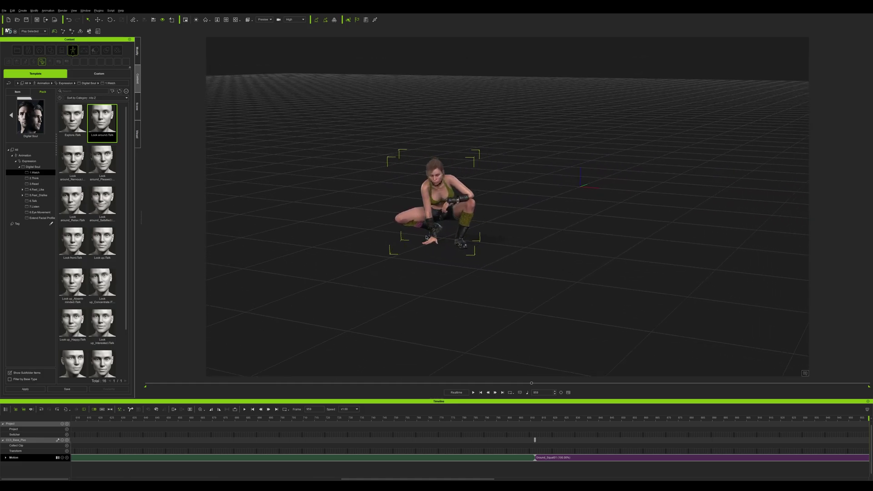
scroll(423, 263, up, 3)
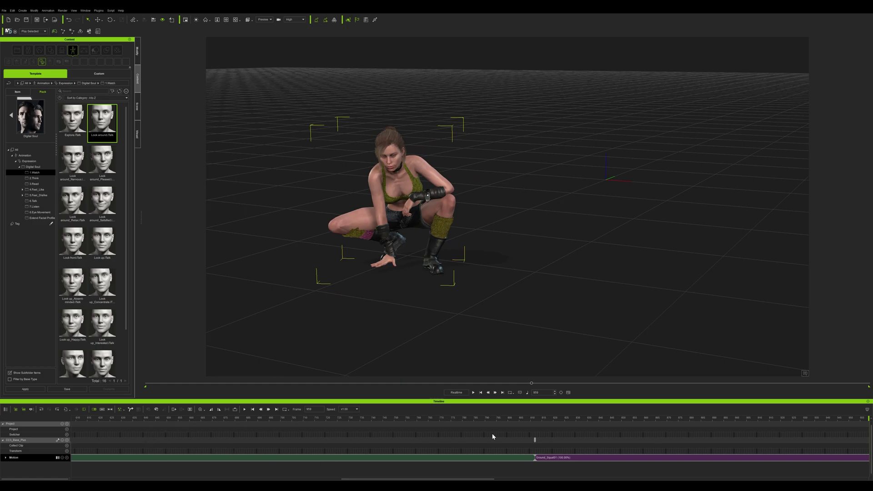
- Move the playhead back to frame 0
click(262, 409)
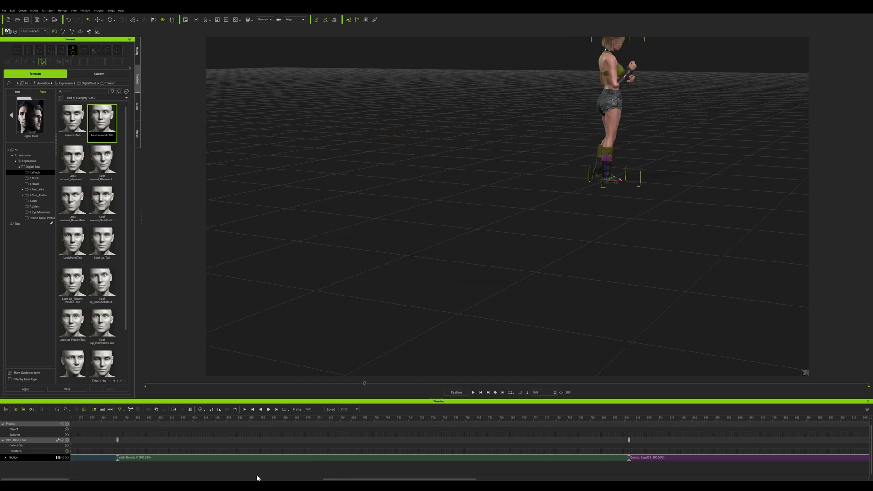
drag(340, 479, 90, 479)
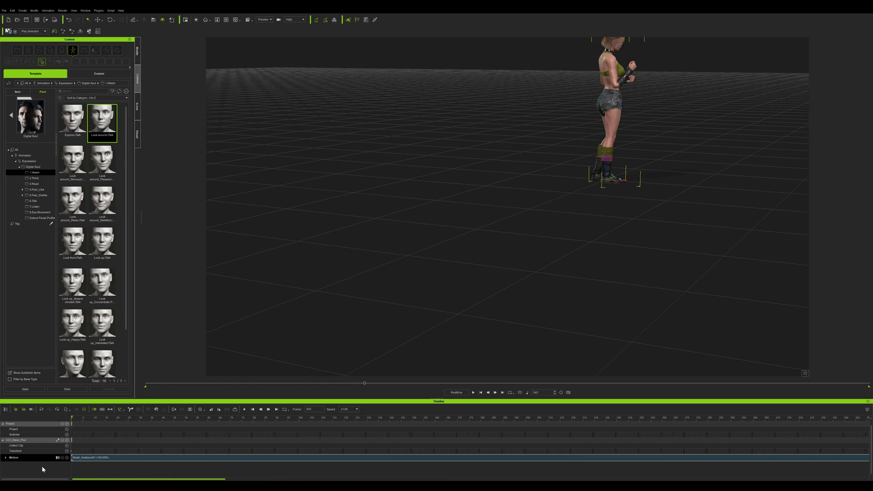
click(81, 418)
drag(75, 419, 48, 419)
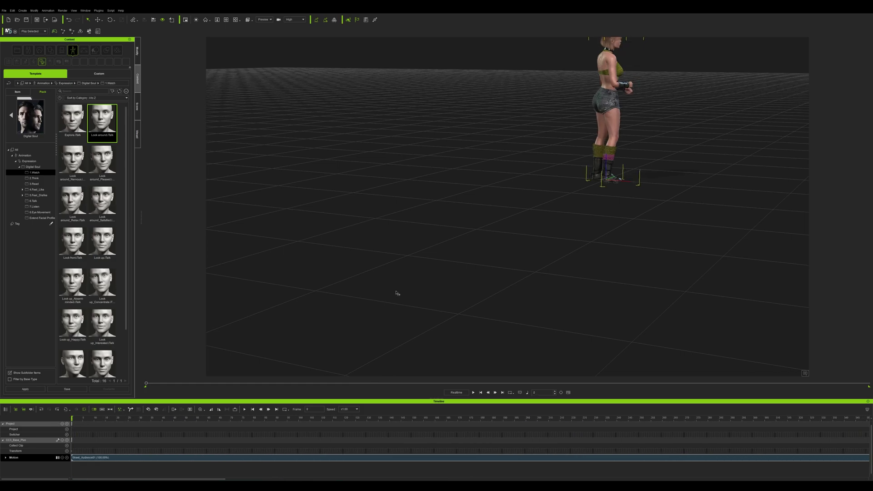
- Bring up the Export FBX settings and position the dialog beside the character
key(f)
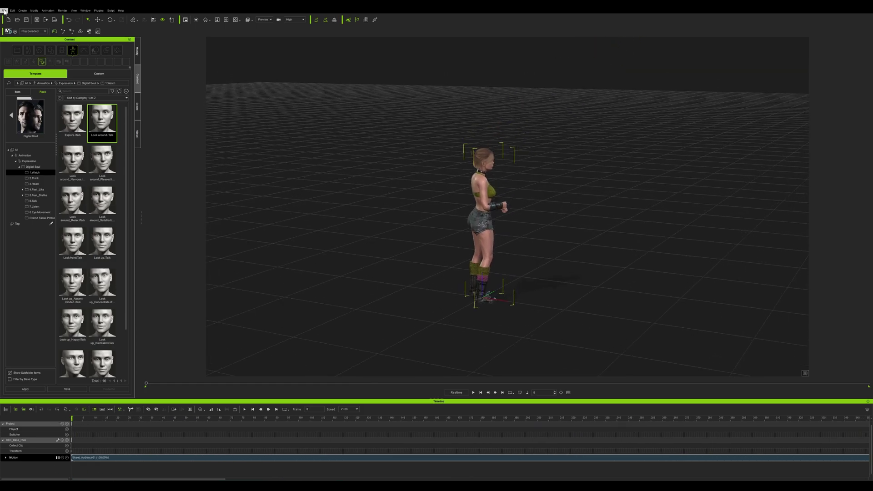
click(5, 11)
mouse_move(44, 55)
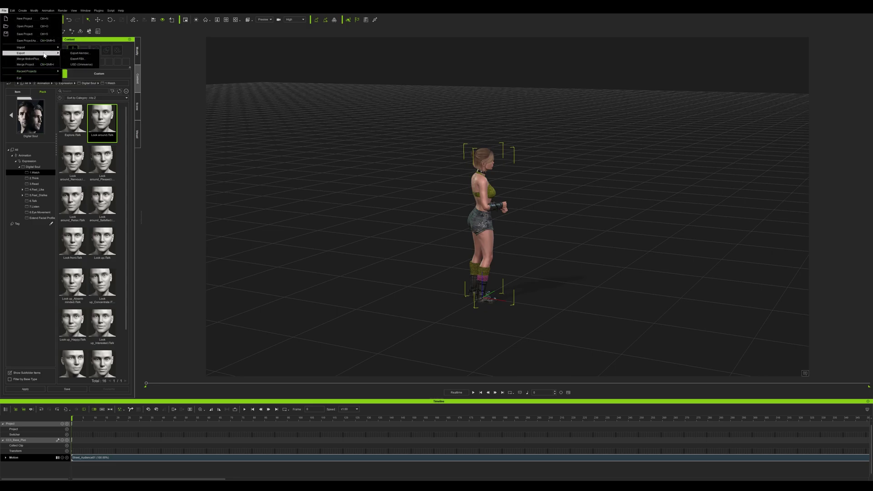
click(79, 58)
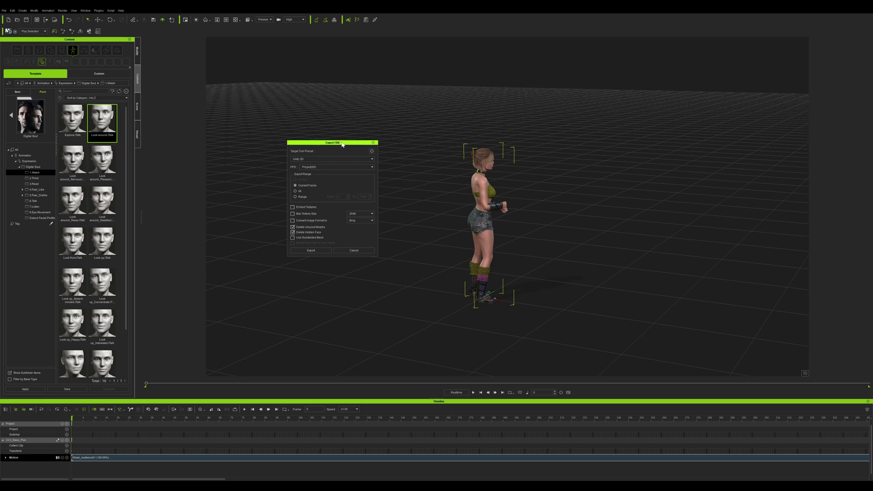
drag(329, 146, 366, 131)
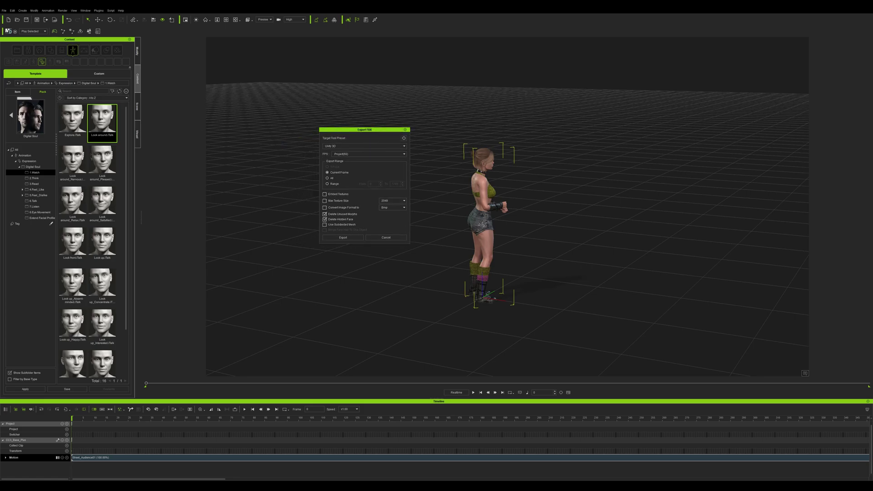